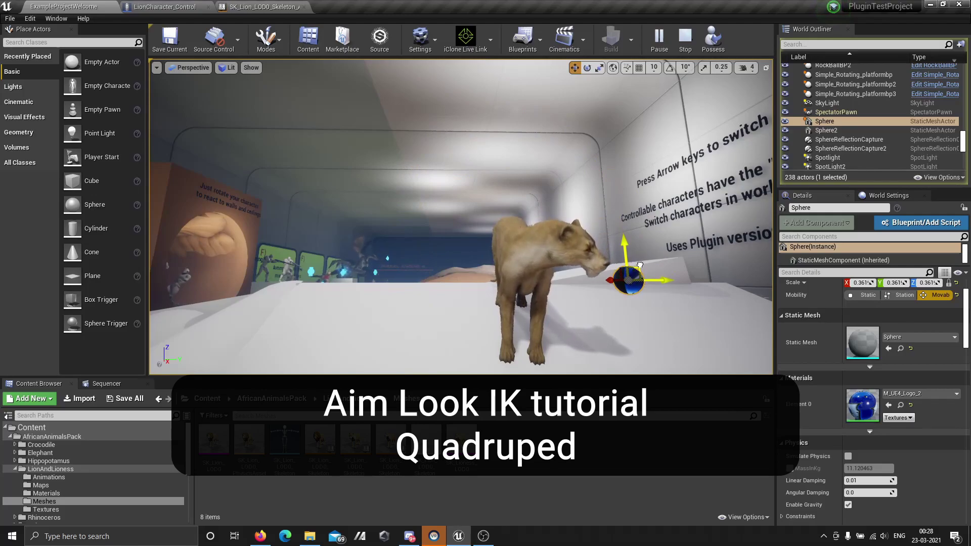
- Drag the sphere across the level so the lion's head follows it
drag(640, 265, 484, 108)
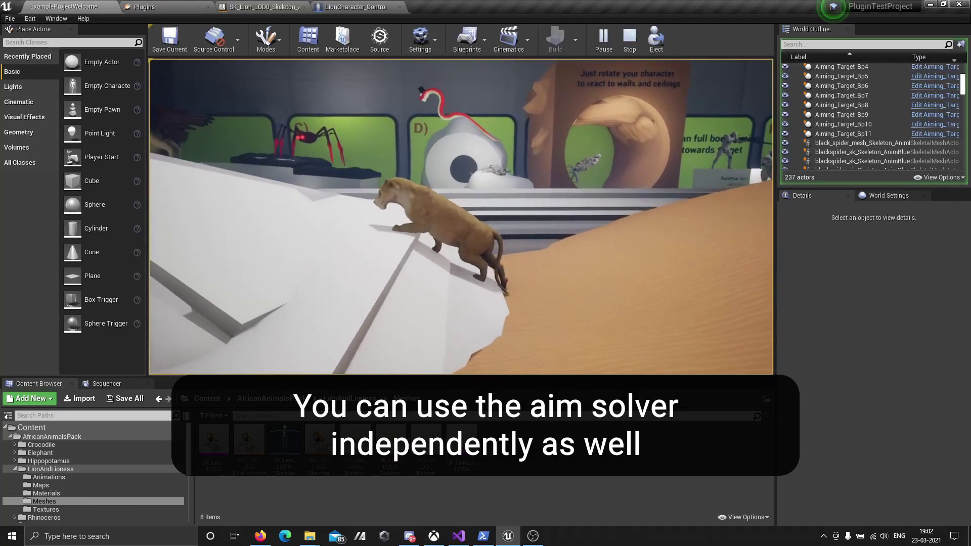
- In the lion's AnimGraph, move Component To Local and Output Pose right to make room
click(263, 6)
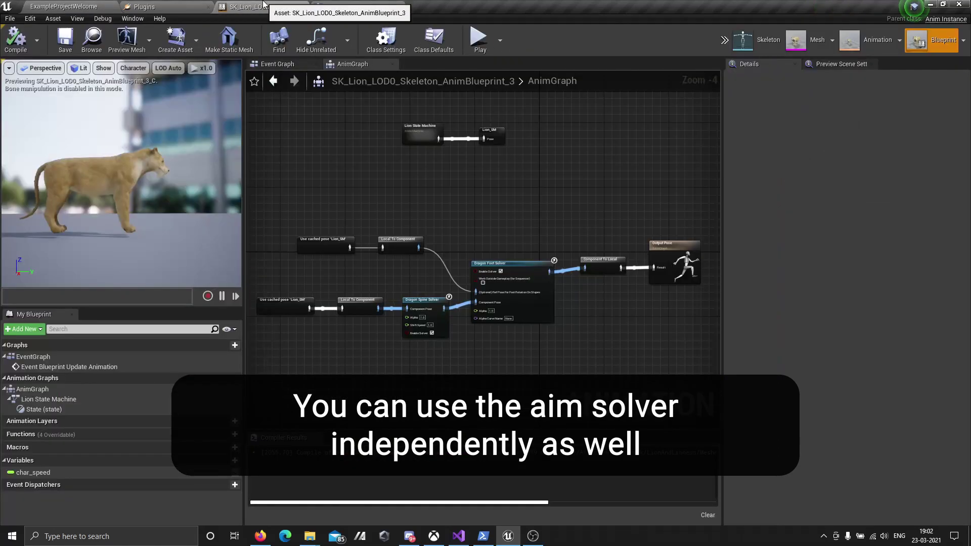
right_drag(695, 232, 657, 194)
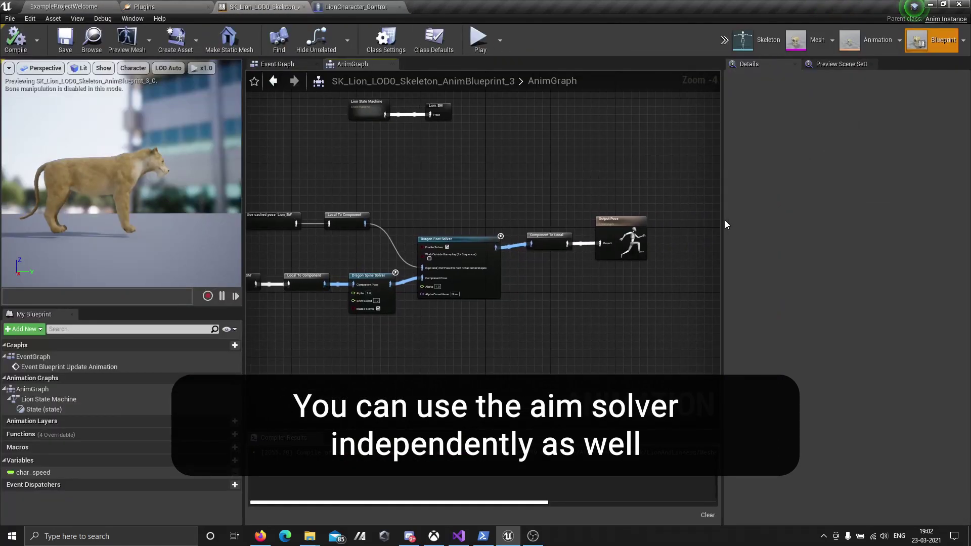
drag(727, 219, 824, 222)
scroll(474, 237, up, 2)
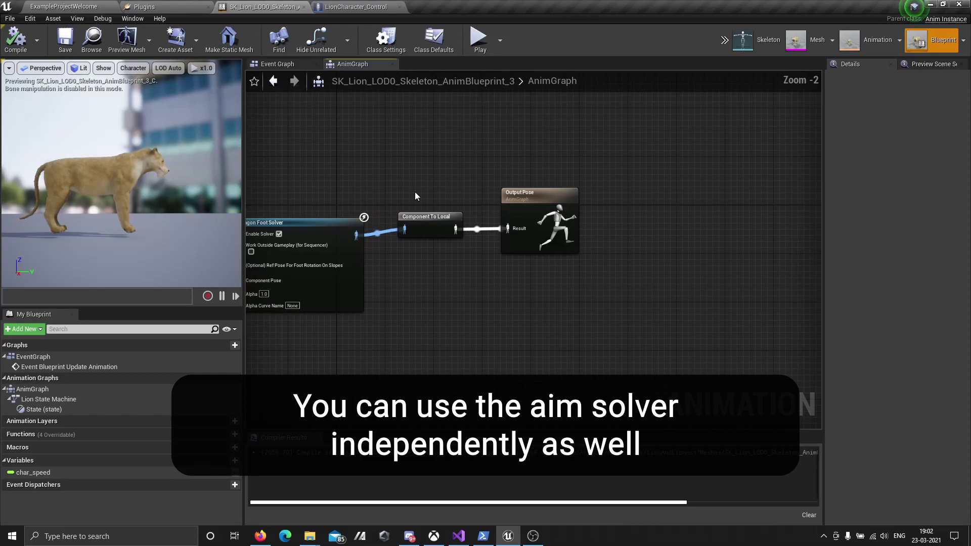
drag(434, 221, 659, 228)
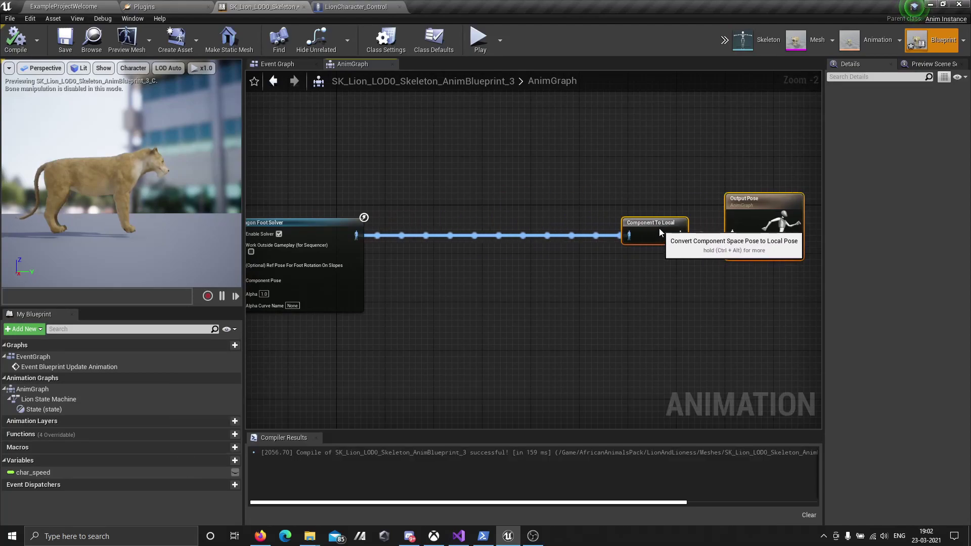
- Add a Dragon Aim Look Solver between Foot Solver and Component To Local, then compile
right_click(400, 287)
text(aim solver)
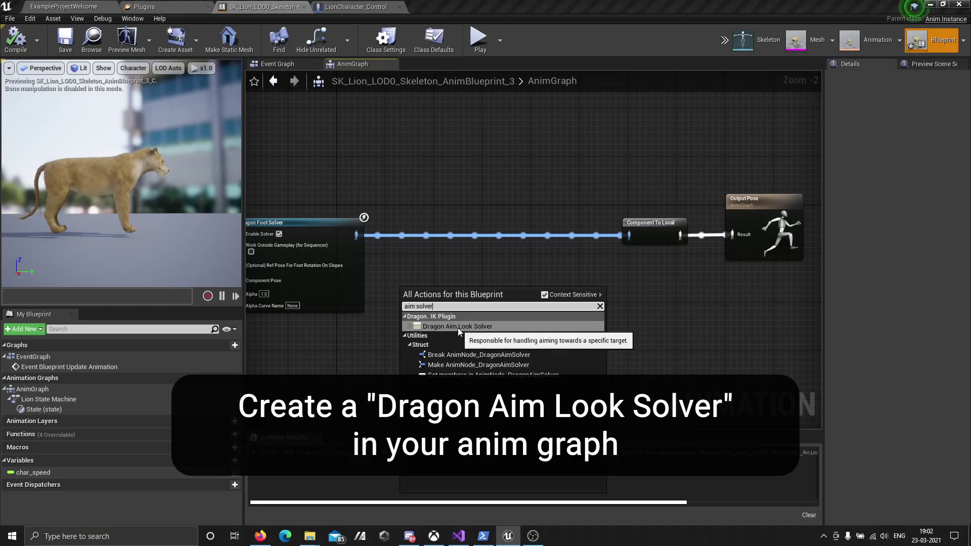
click(457, 327)
drag(447, 291, 477, 218)
drag(629, 235, 539, 234)
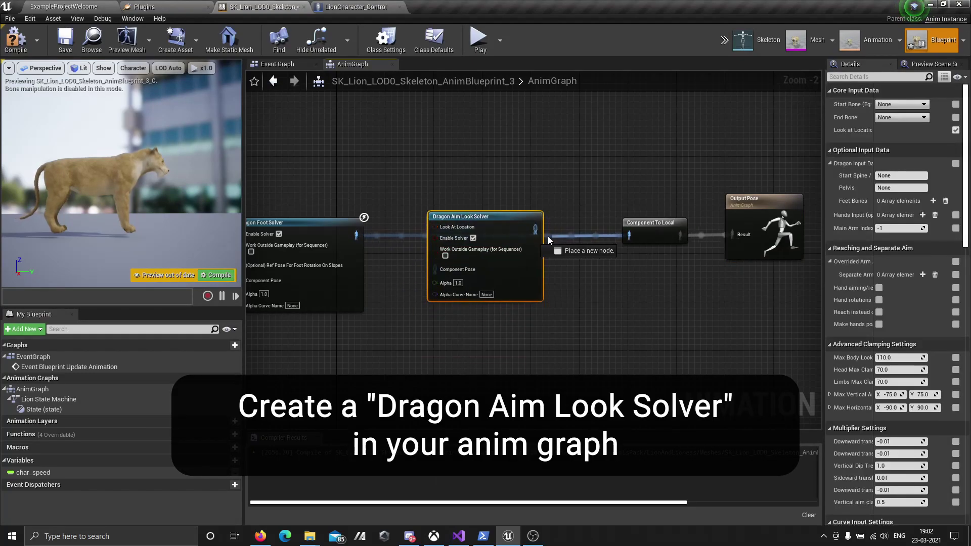
drag(435, 269, 360, 250)
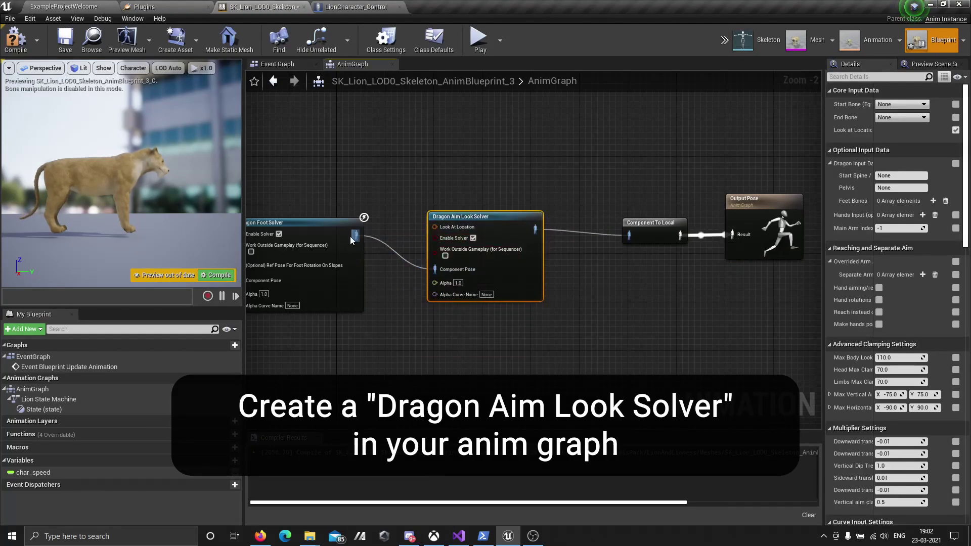
click(16, 37)
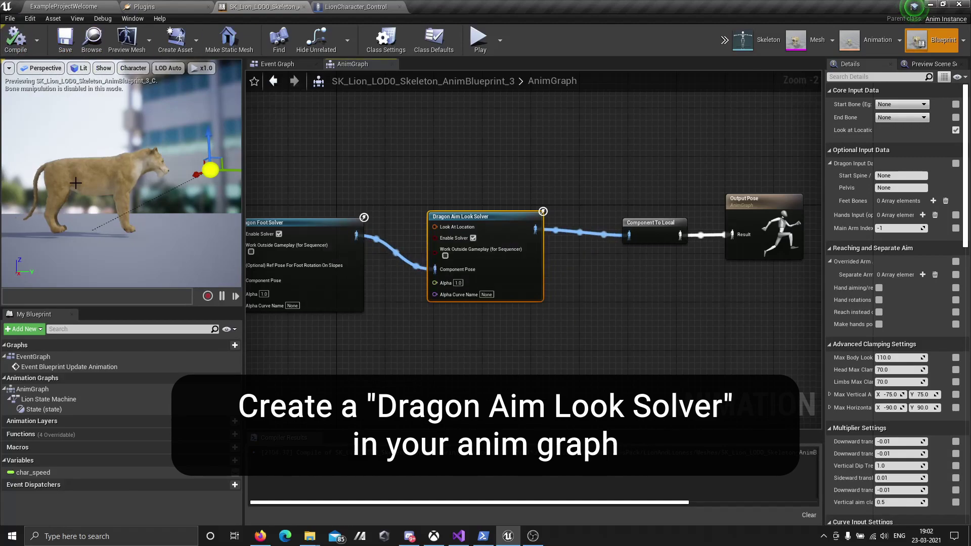
drag(75, 183, 66, 171)
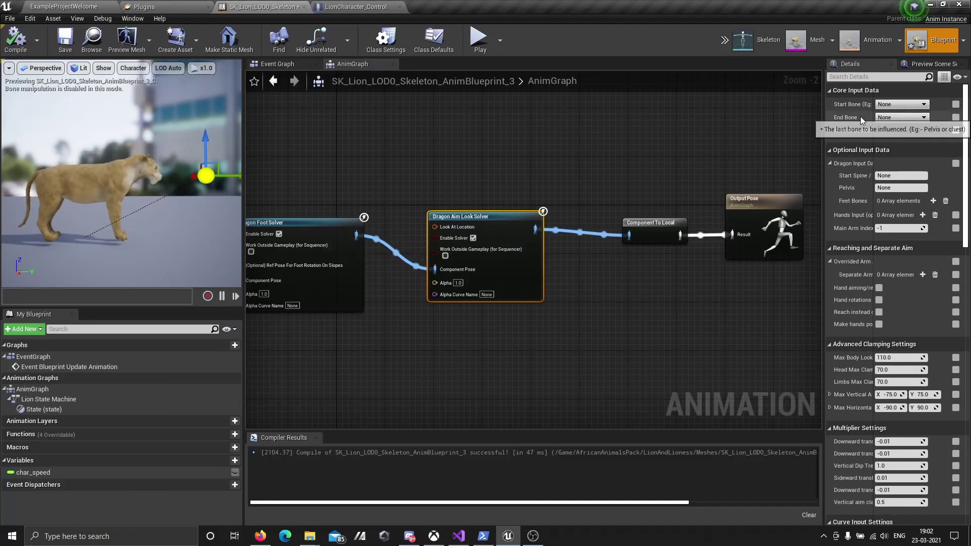
- Look through the aim solver's End Bone and Start Bone lists and widen the Details panel
click(883, 120)
click(886, 108)
click(887, 108)
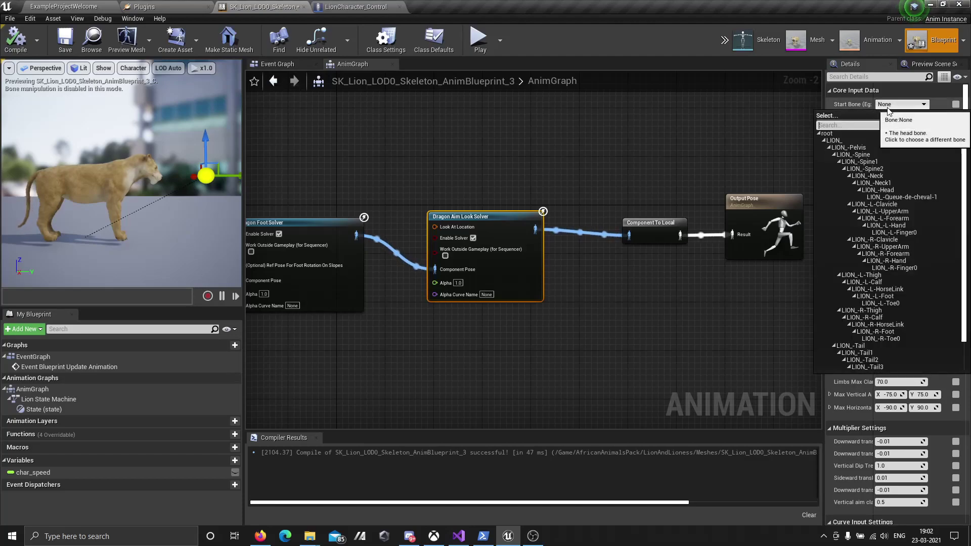
click(837, 103)
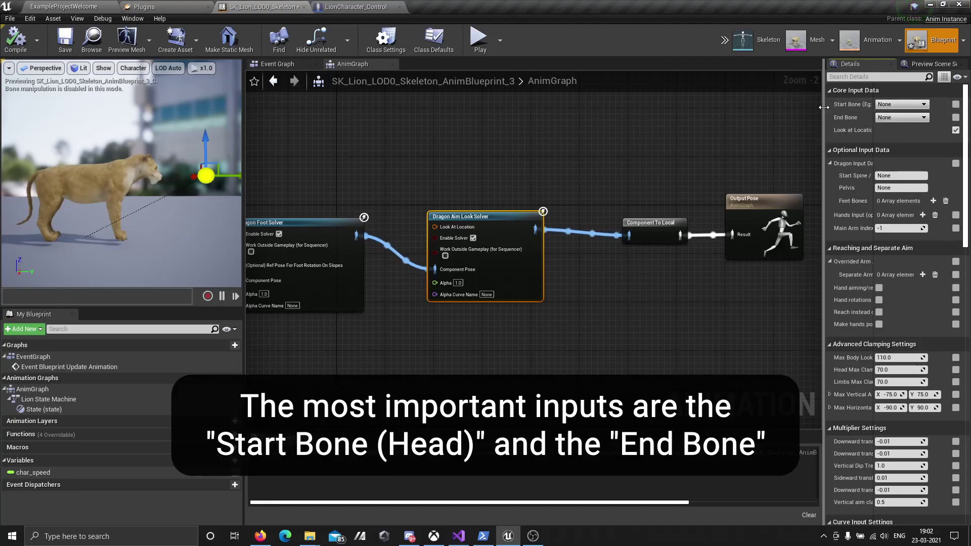
drag(826, 105, 703, 117)
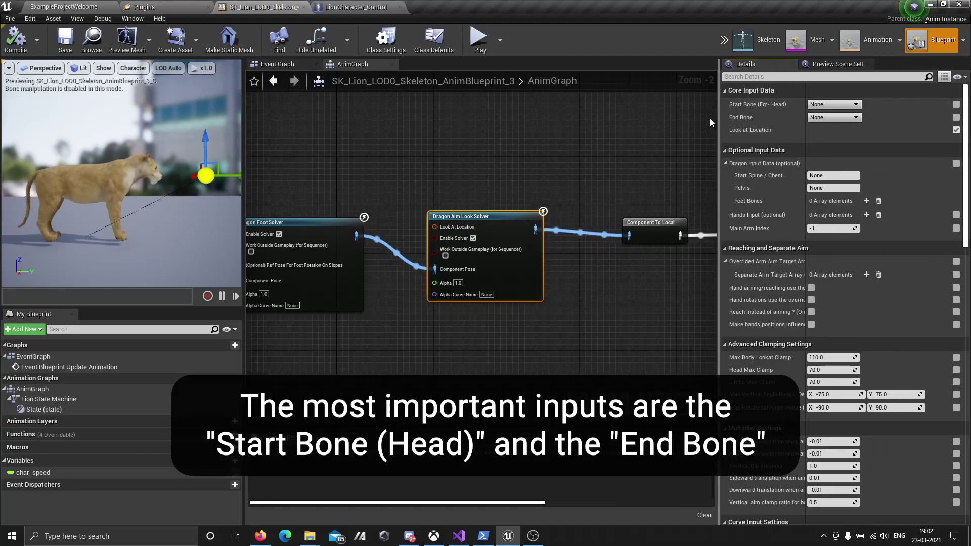
- Set the aim solver's Start Bone to LION_-Head and open the lion's skeleton asset
click(805, 105)
text(head)
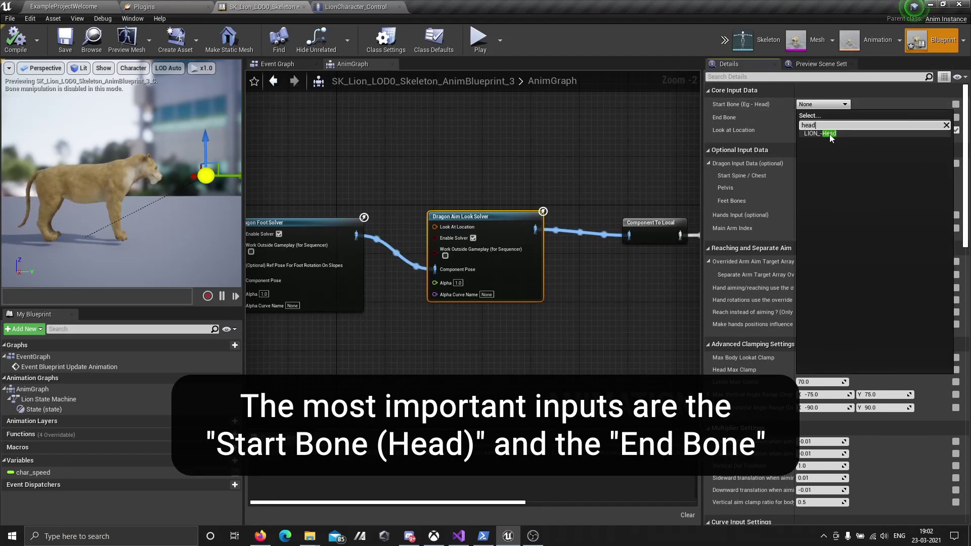
click(829, 134)
click(820, 117)
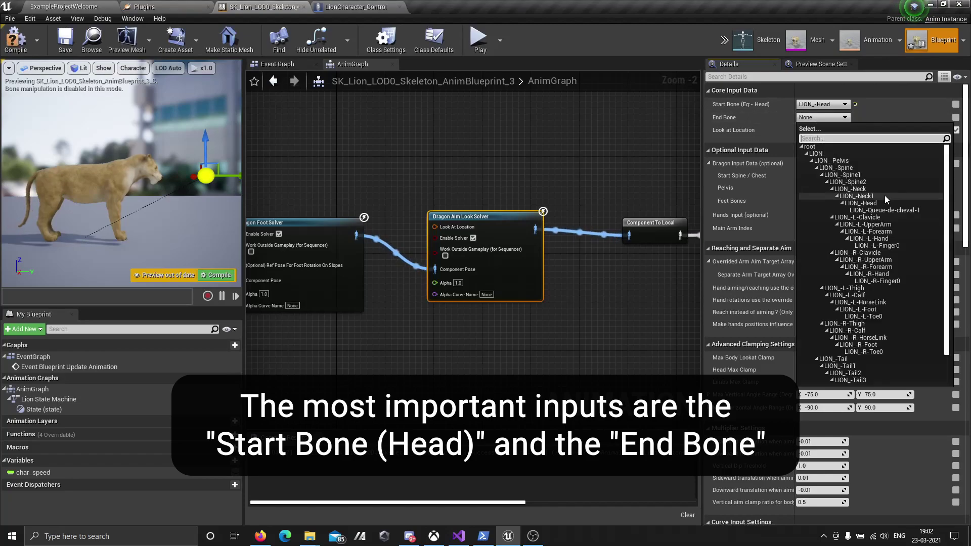
click(746, 39)
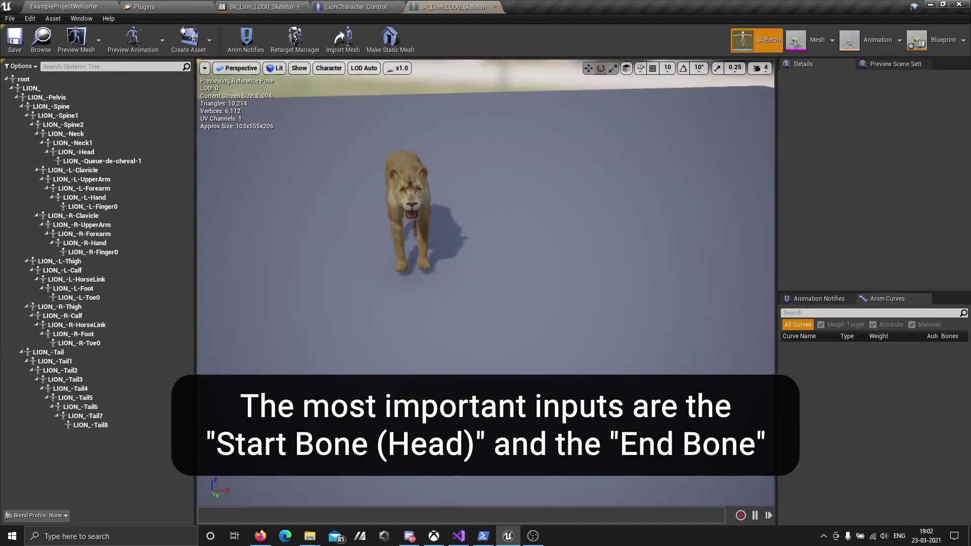
- Select LION_-Head, the neck bones, LION_-Spine2 and LION_-Spine1 in the Skeleton Tree
click(74, 149)
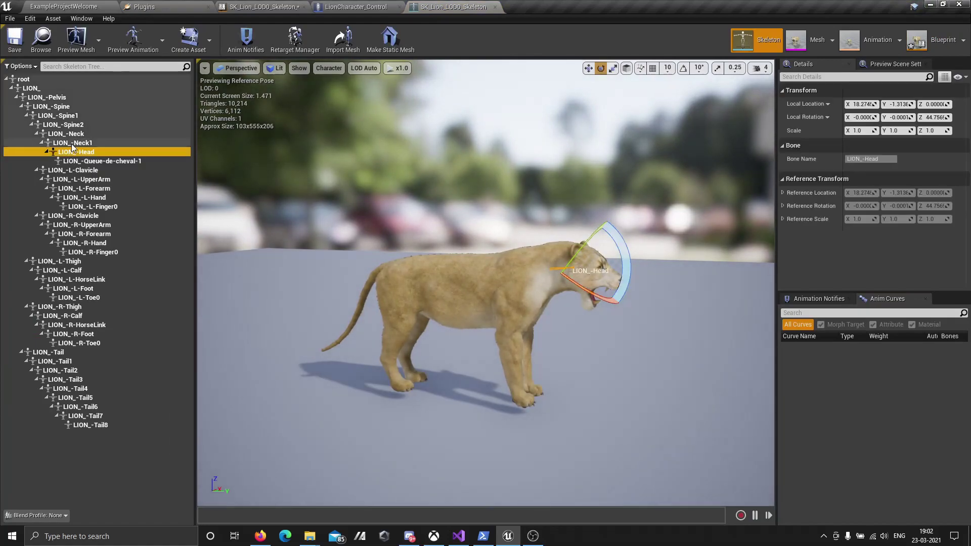
click(77, 143)
click(78, 133)
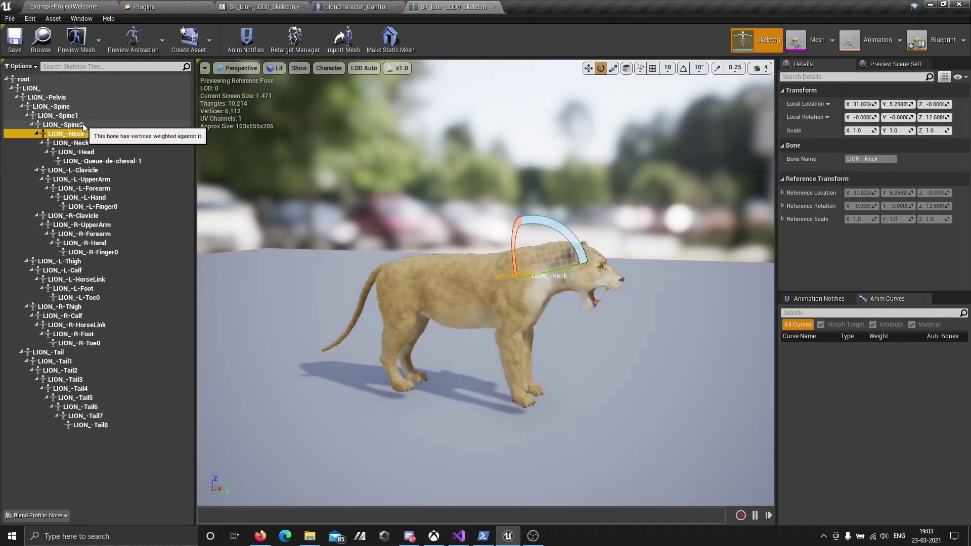
click(83, 124)
click(83, 116)
scroll(368, 234, up, 3)
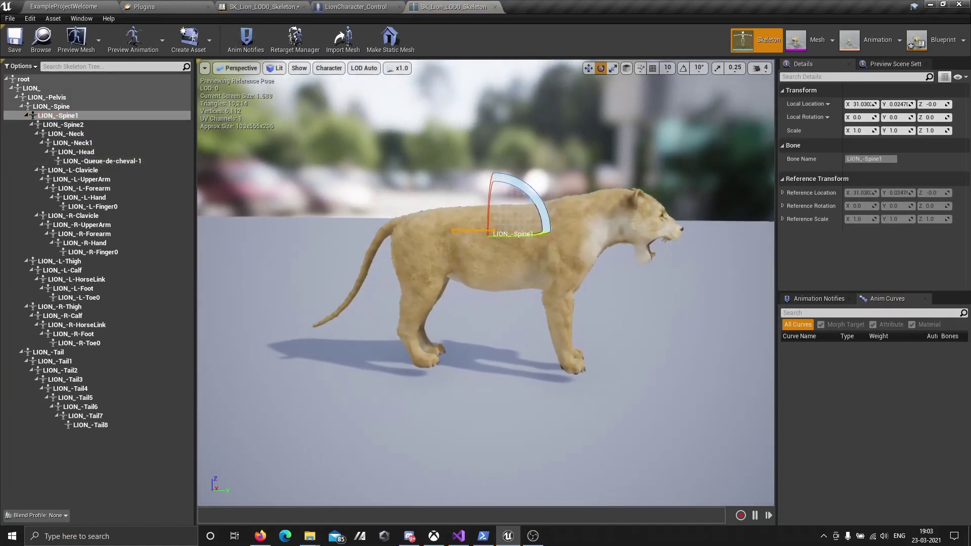
- Set the aim solver's End Bone to LION_-Spine1, recompile, and drag the look-at target to test
click(941, 43)
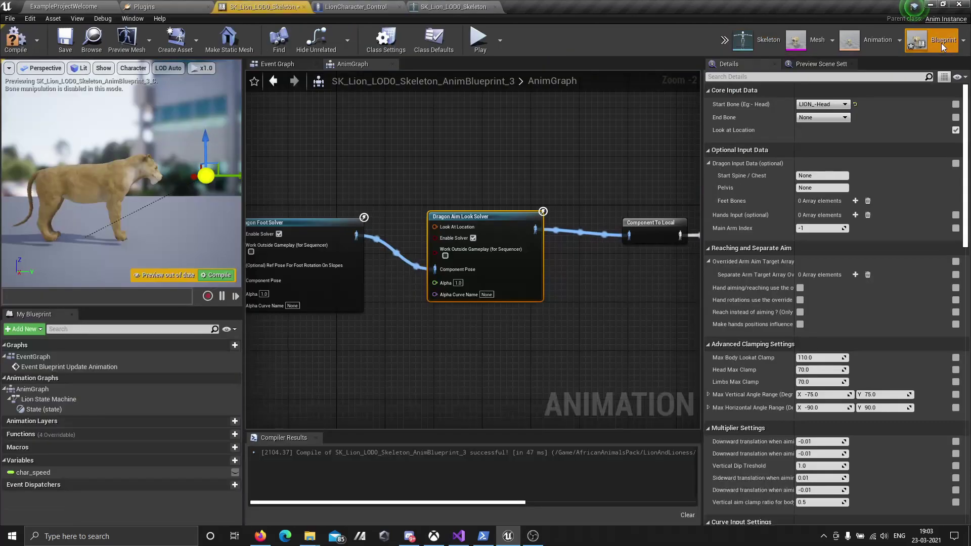
click(823, 118)
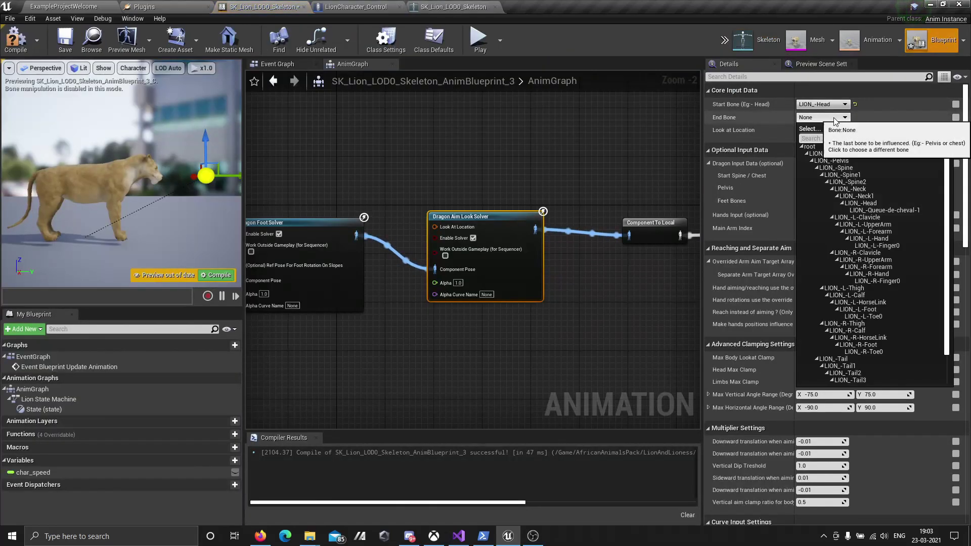
click(878, 174)
click(16, 39)
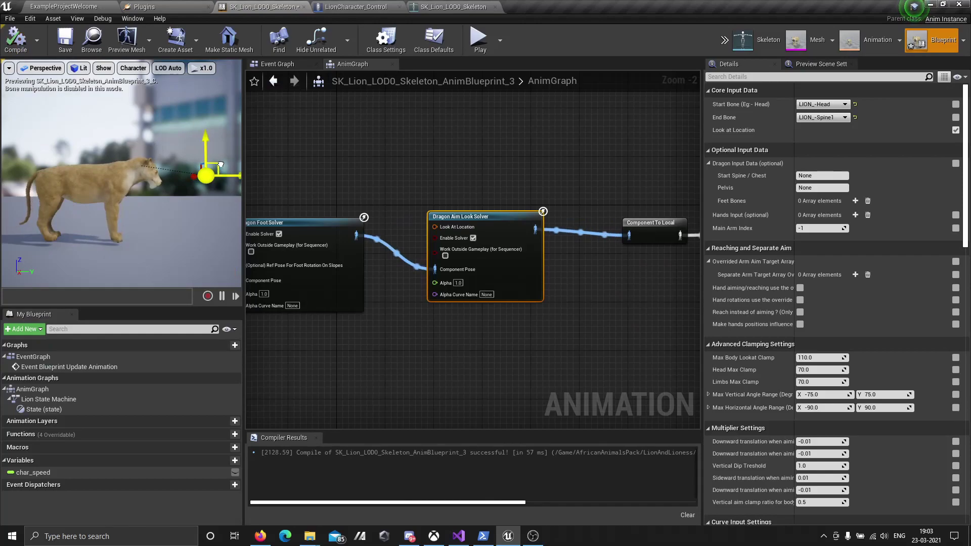
mouse_move(221, 164)
mouse_down()
mouse_move(209, 142)
mouse_move(227, 152)
mouse_move(192, 161)
mouse_move(159, 95)
mouse_up()
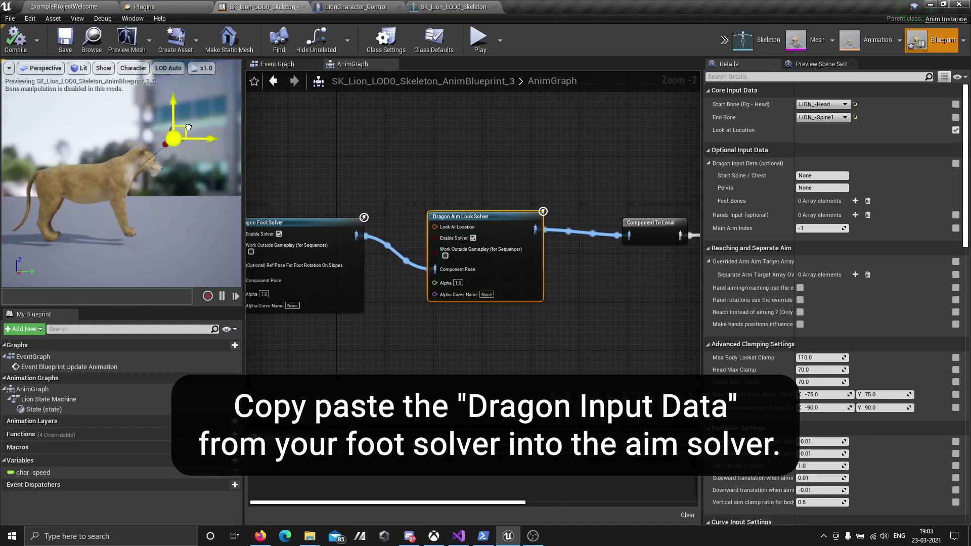
- Copy the Dragon Foot Solver's Dragon Input Data
click(327, 228)
right_drag(346, 183, 402, 193)
click(709, 104)
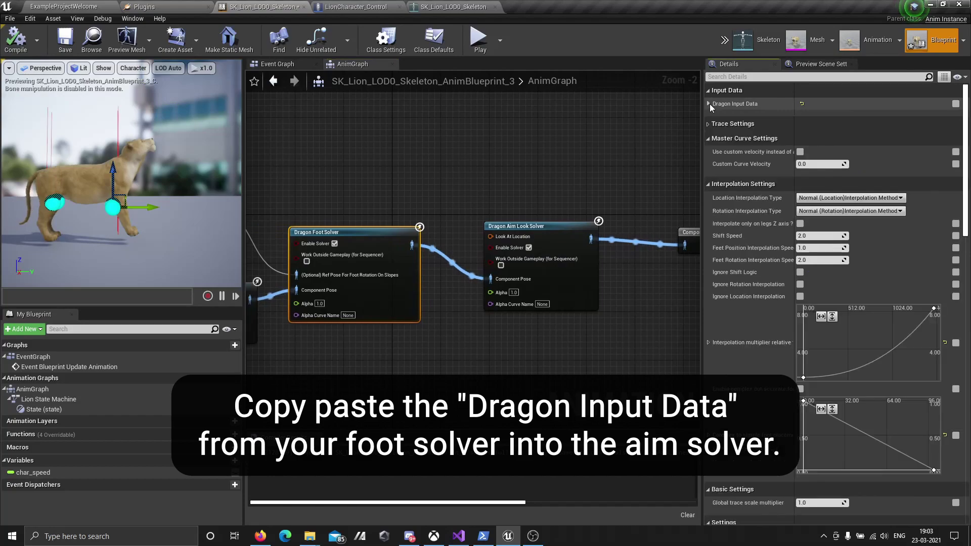
right_click(728, 104)
click(756, 143)
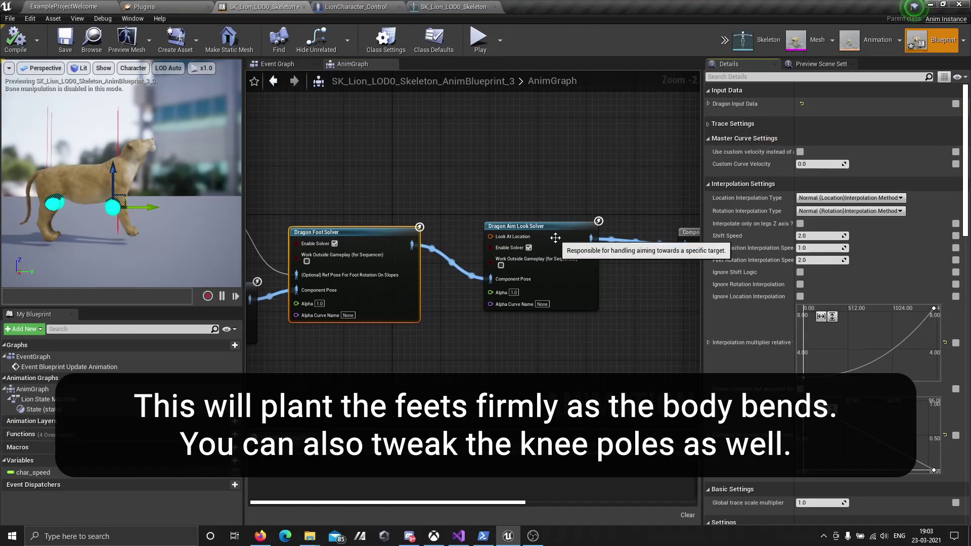
- Paste it into the Dragon Aim Look Solver, then lower and raise the look-at target to test
click(552, 233)
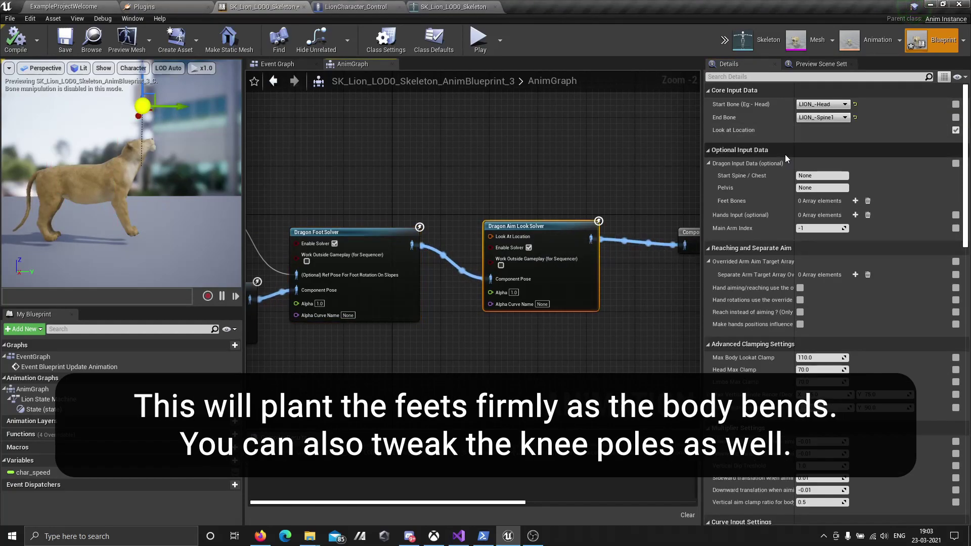
click(712, 163)
right_click(726, 162)
click(753, 212)
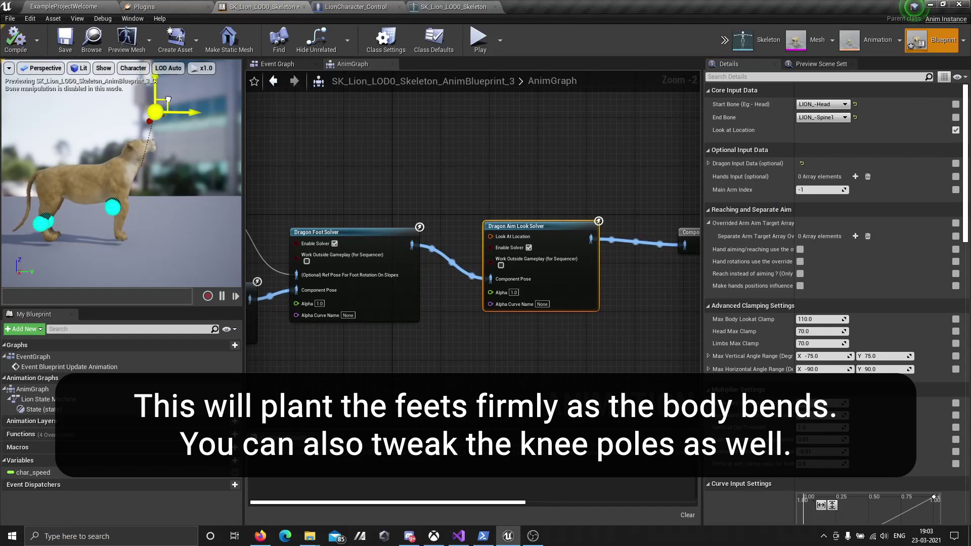
drag(168, 99, 180, 214)
mouse_move(198, 181)
mouse_down()
mouse_move(140, 85)
mouse_move(175, 201)
mouse_move(183, 161)
mouse_move(153, 79)
mouse_up()
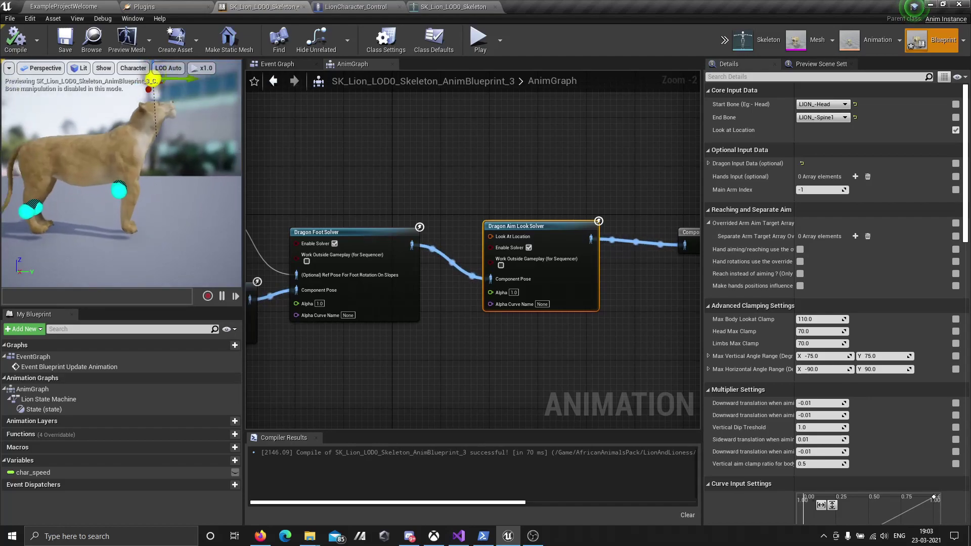
- Give the Bone Clamp Curve keys broken tangents so the curve rises from 0 to 1
scroll(153, 80, up, 5)
scroll(754, 287, down, 1)
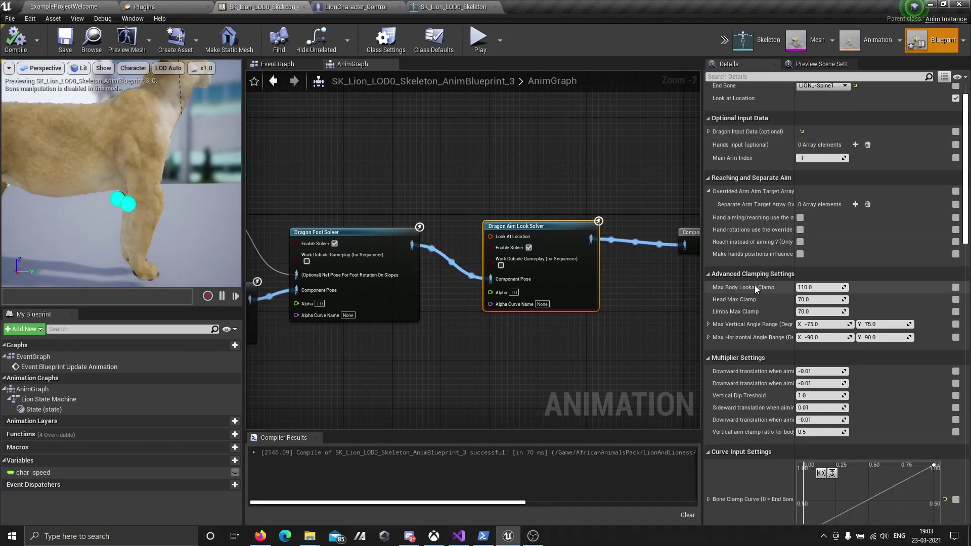
scroll(754, 286, down, 5)
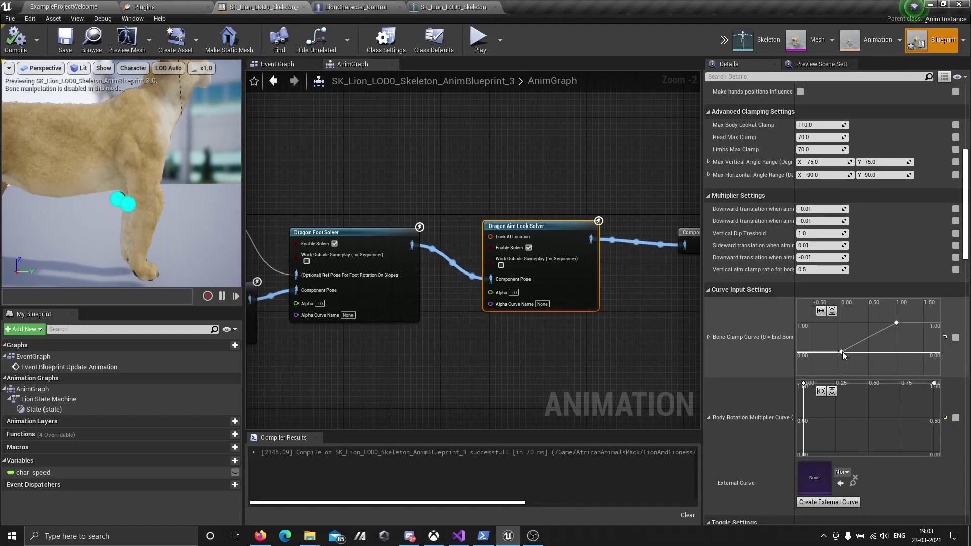
right_click(842, 354)
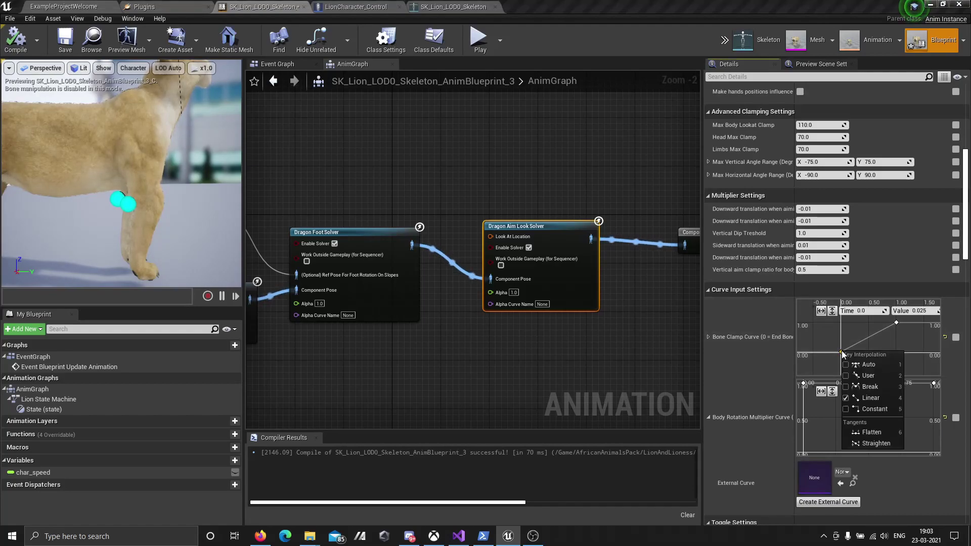
click(869, 386)
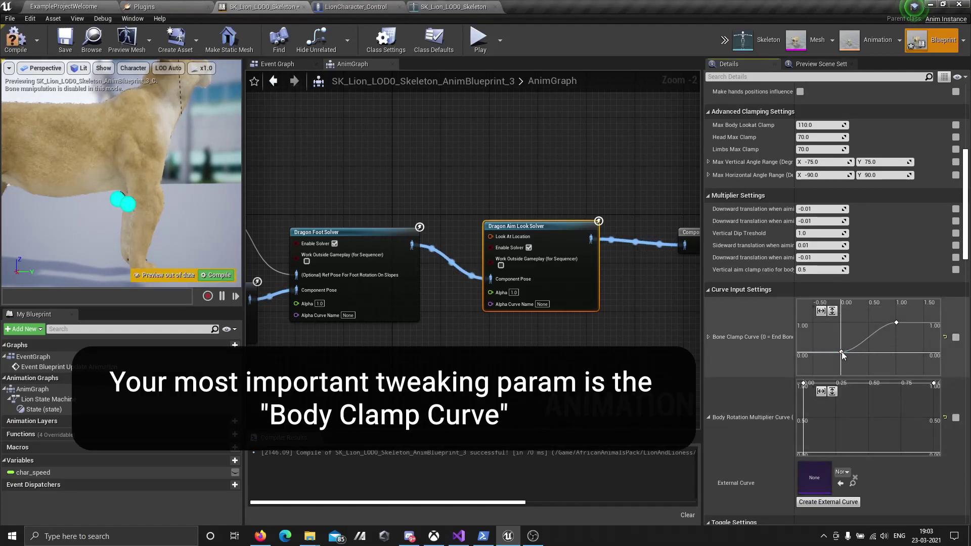
click(842, 352)
mouse_move(837, 359)
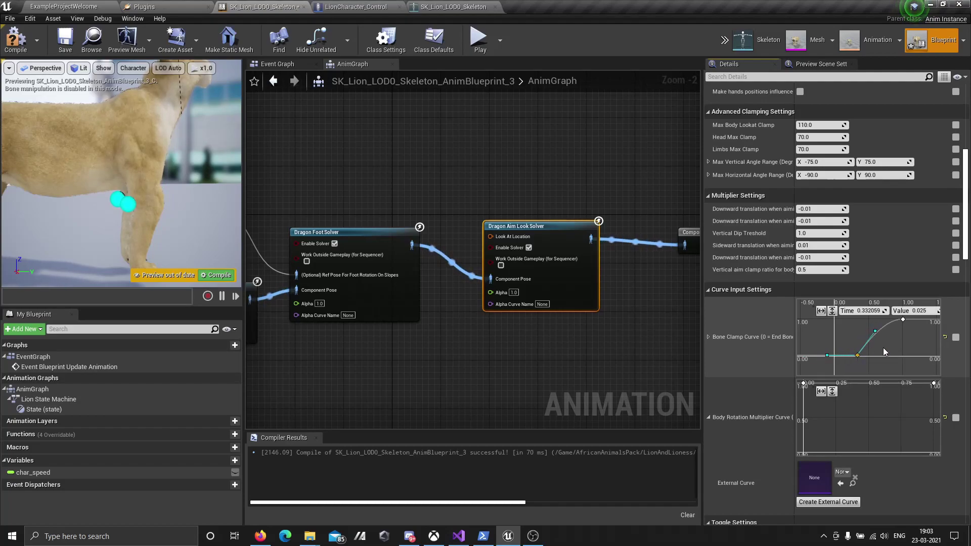
mouse_move(871, 340)
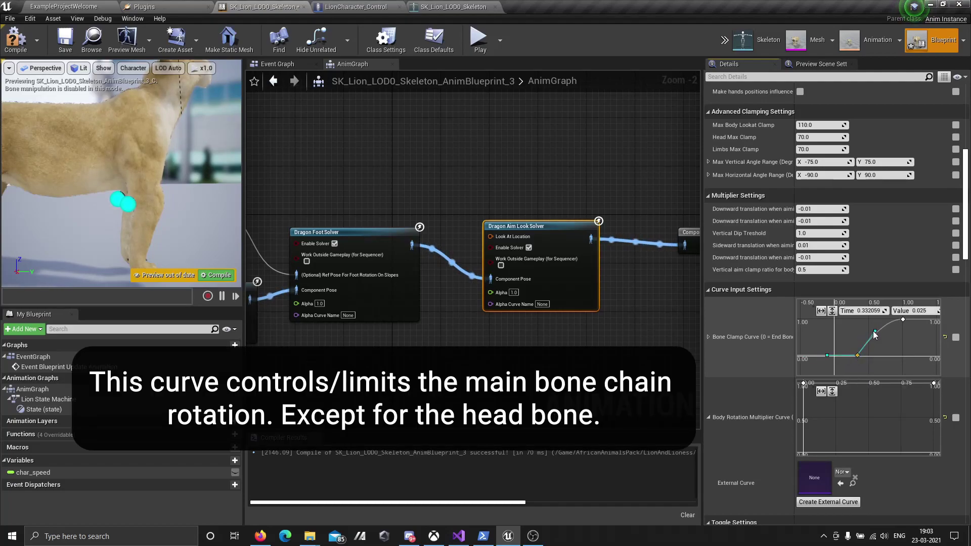
click(858, 354)
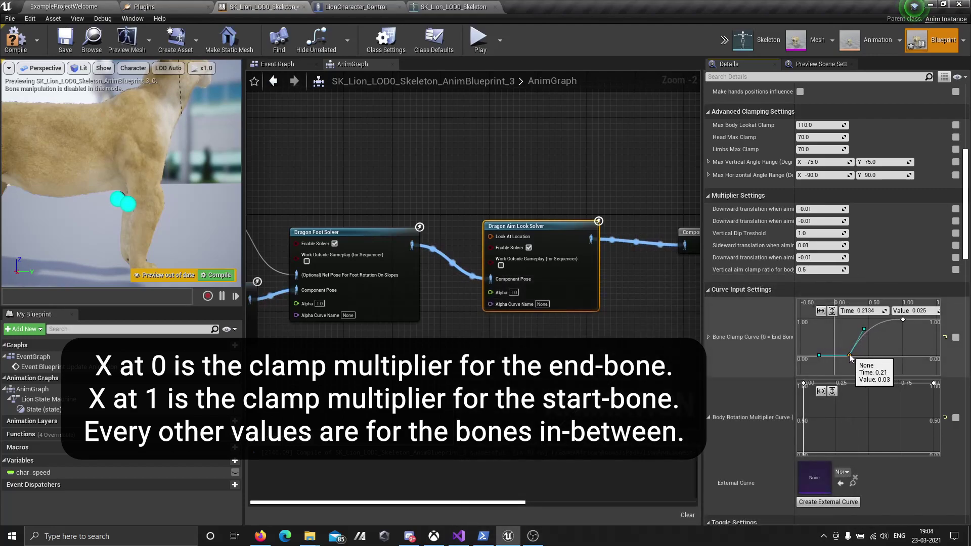
click(877, 345)
scroll(890, 339, down, 2)
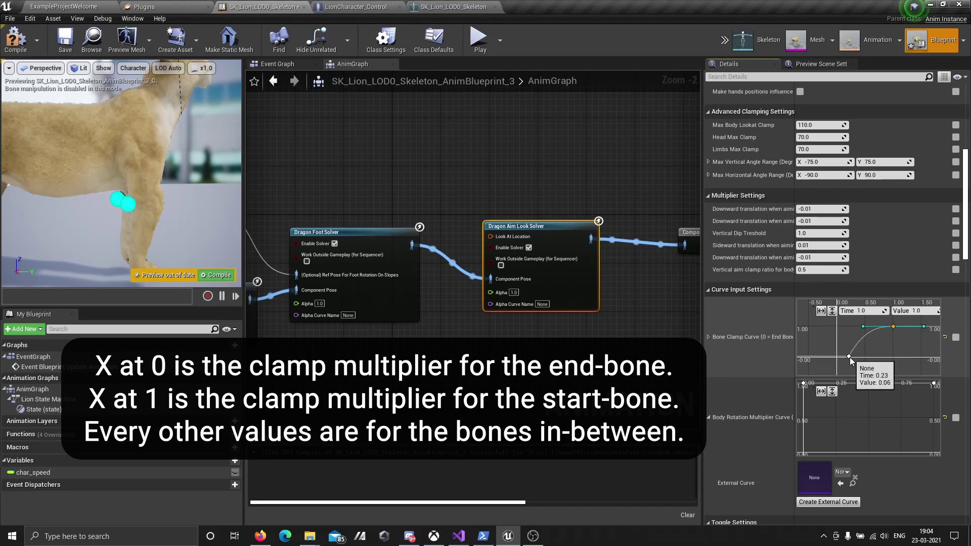
- Recompile and move the look-at target down near the lion's feet
click(16, 39)
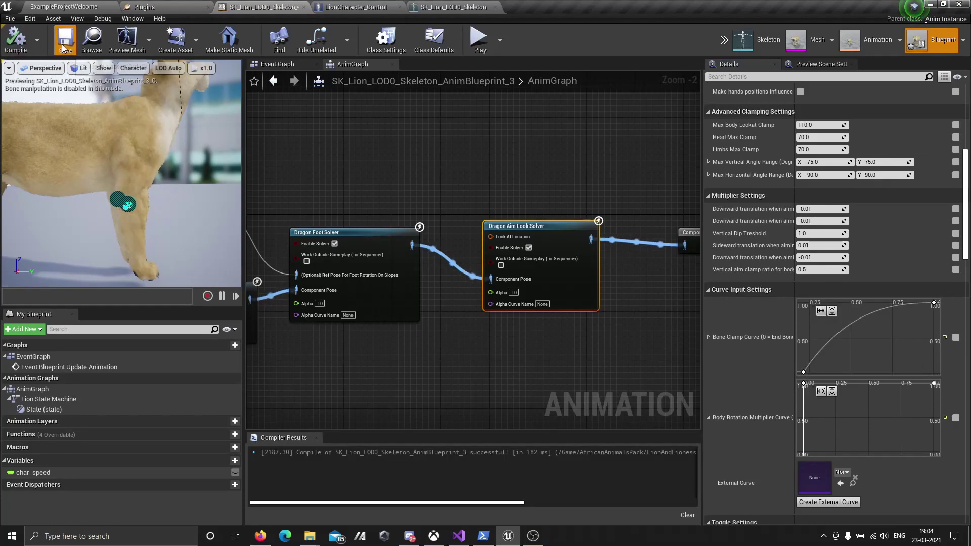
scroll(171, 177, down, 5)
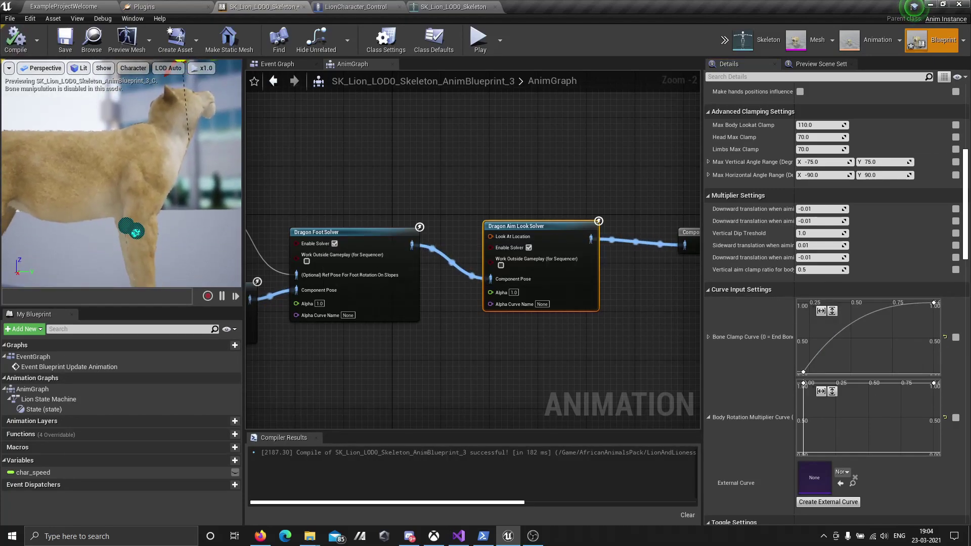
drag(171, 163, 156, 116)
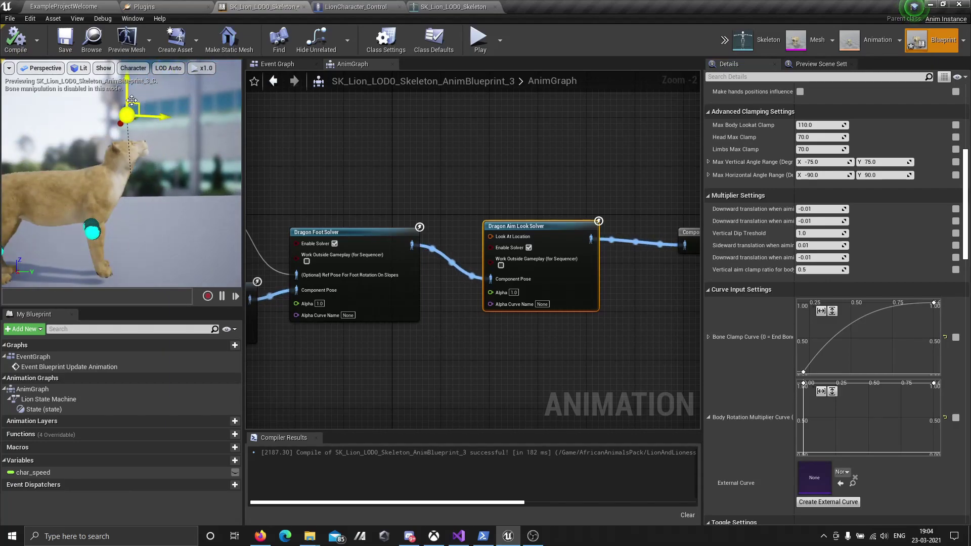
mouse_move(210, 103)
mouse_down()
mouse_move(165, 247)
mouse_move(113, 93)
mouse_move(135, 233)
mouse_move(146, 87)
mouse_up()
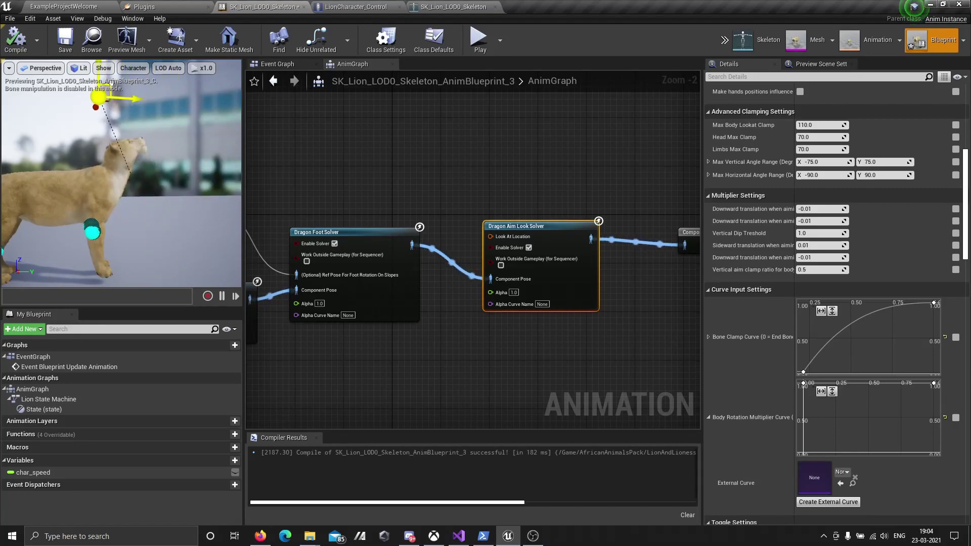
- Set Head Max Clamp to 95 and Max Vertical Angle Range to -95 and 95, compiling after each
click(829, 136)
text(95)
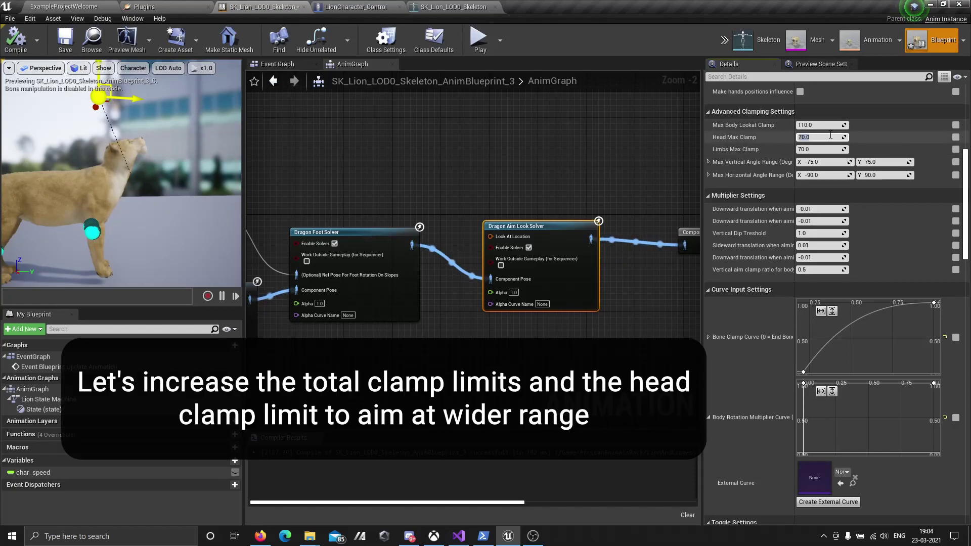
click(10, 41)
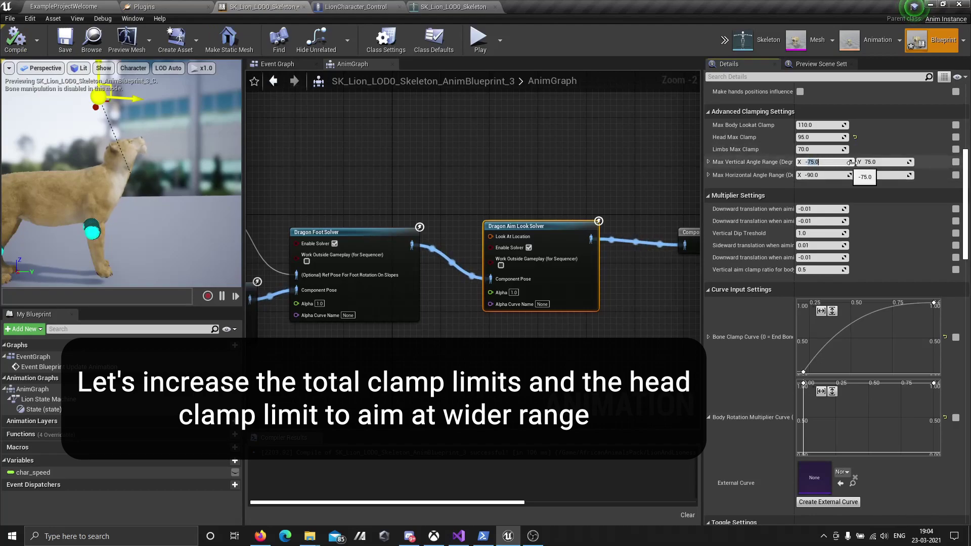
text(-95)
click(885, 163)
text(95)
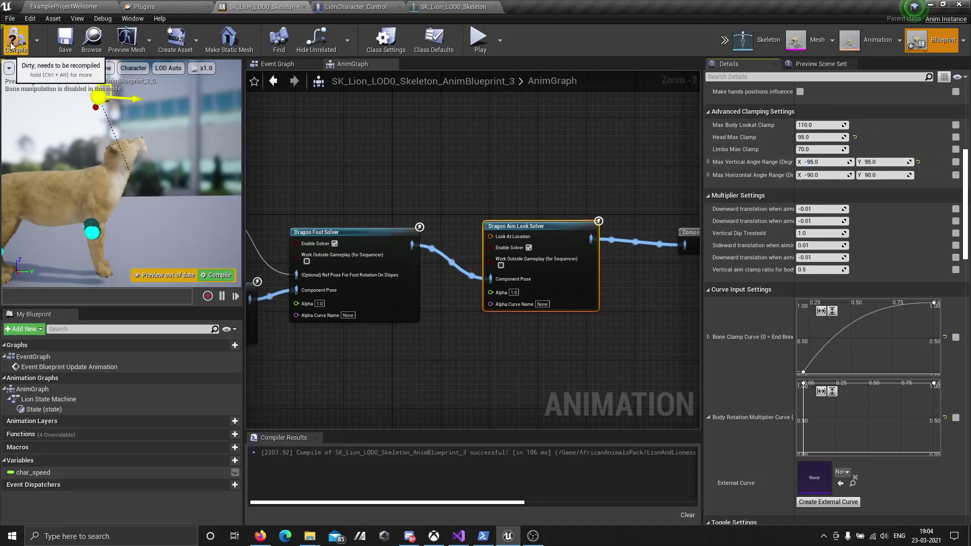
click(15, 39)
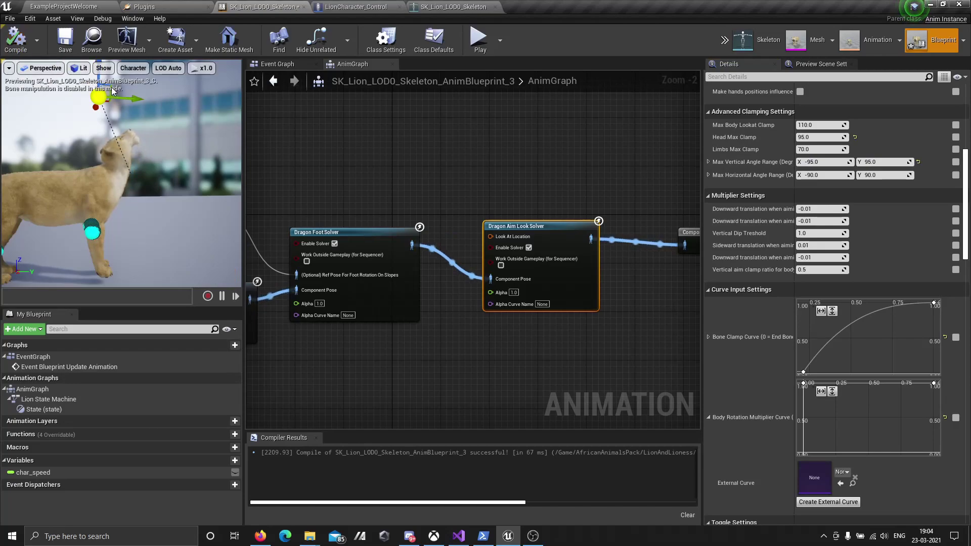
- Move the look-at target below, above, left of and in front of the lion while orbiting the preview
drag(211, 174, 143, 214)
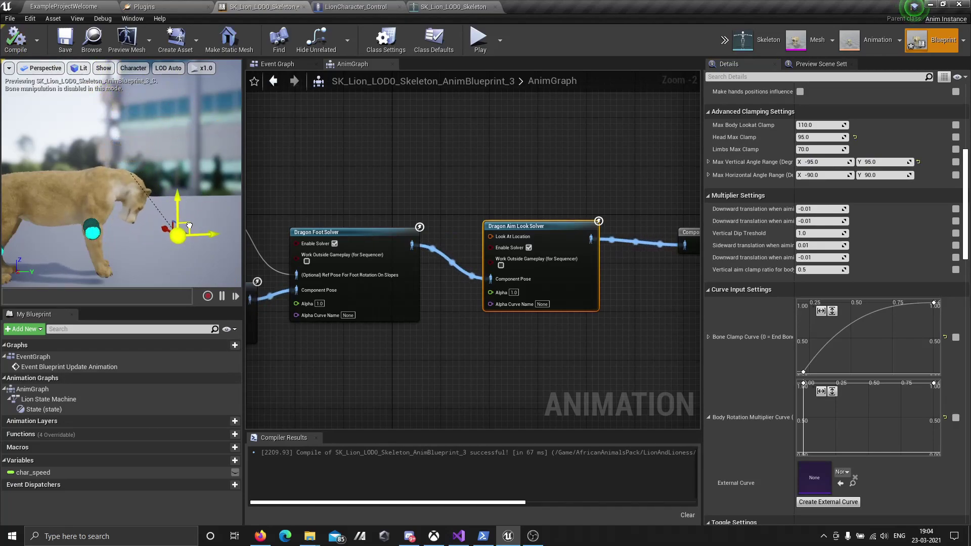
mouse_move(219, 155)
mouse_down()
mouse_move(167, 80)
mouse_move(195, 202)
mouse_up()
mouse_move(155, 226)
right_down()
mouse_move(102, 223)
mouse_move(147, 225)
right_up()
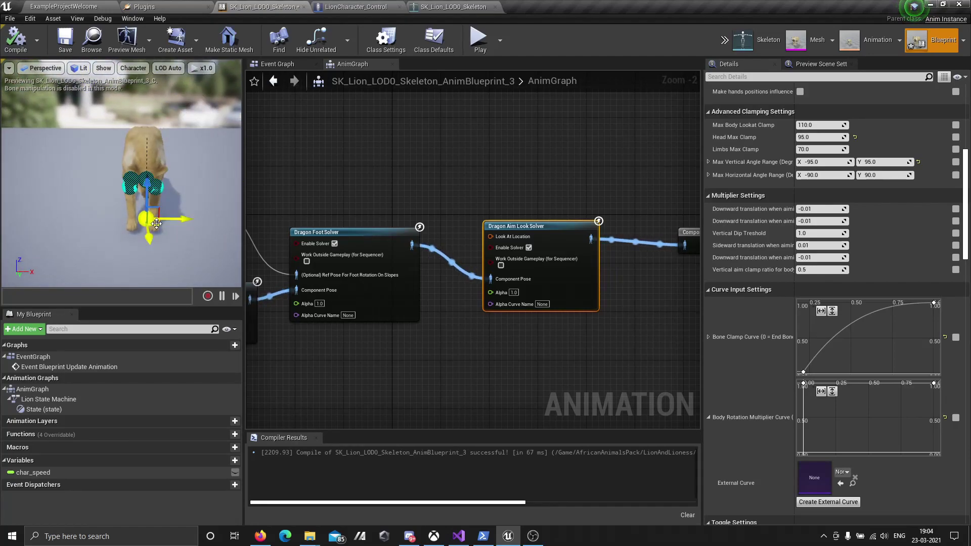
mouse_move(146, 225)
mouse_down()
mouse_move(80, 225)
mouse_move(237, 112)
mouse_move(166, 63)
mouse_up()
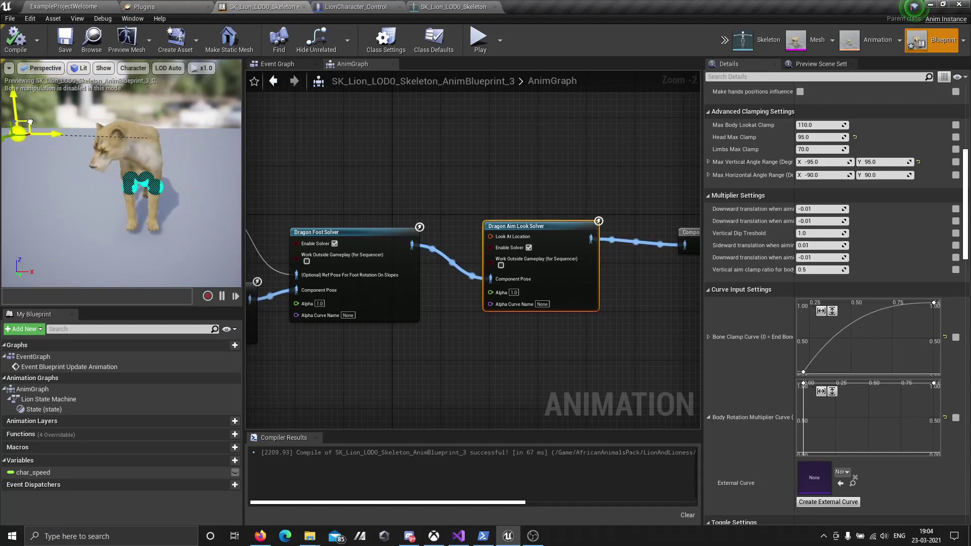
mouse_move(152, 101)
right_down()
mouse_move(101, 131)
mouse_move(143, 117)
right_up()
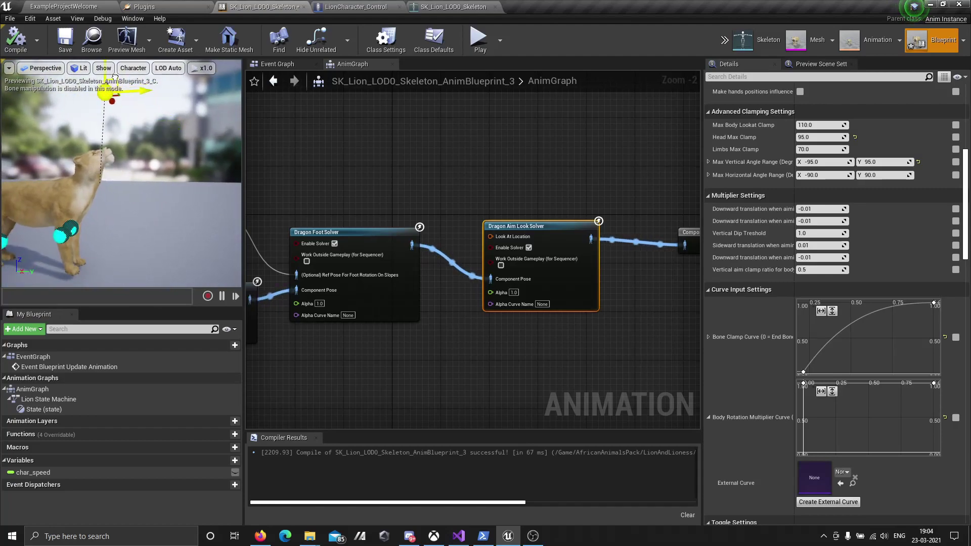
drag(116, 77, 125, 132)
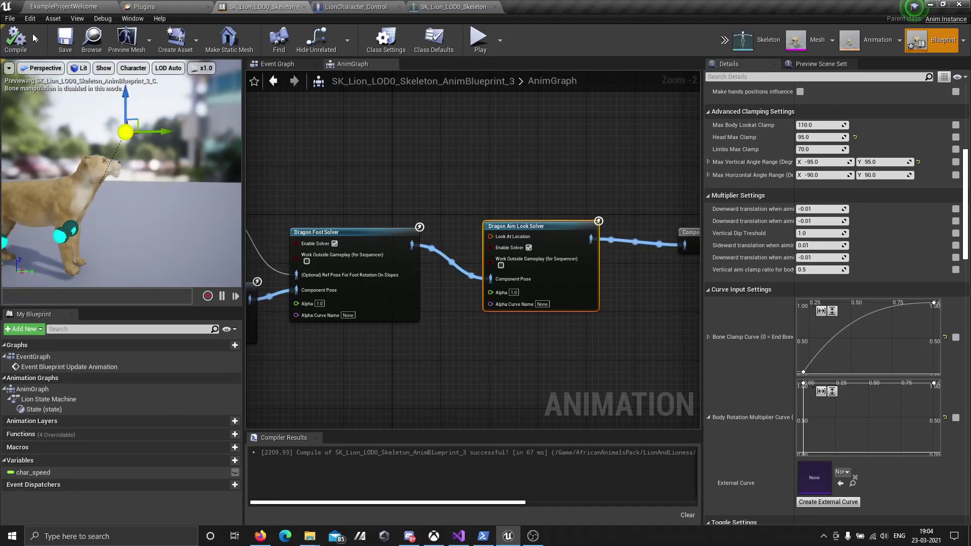
click(353, 7)
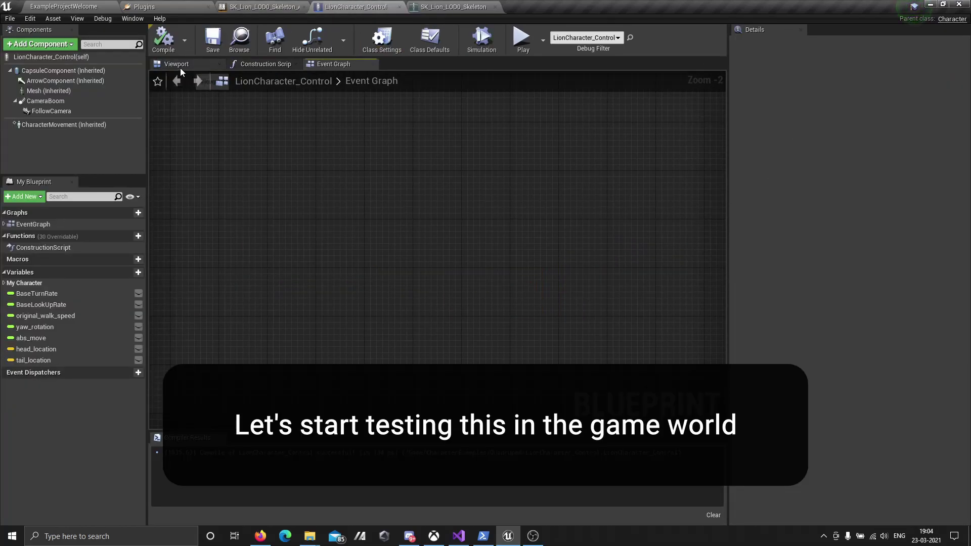
- Create the Actor variable target_actor in LionCharacter_Control, compile, and make it instance-editable
click(133, 271)
text(target_actor)
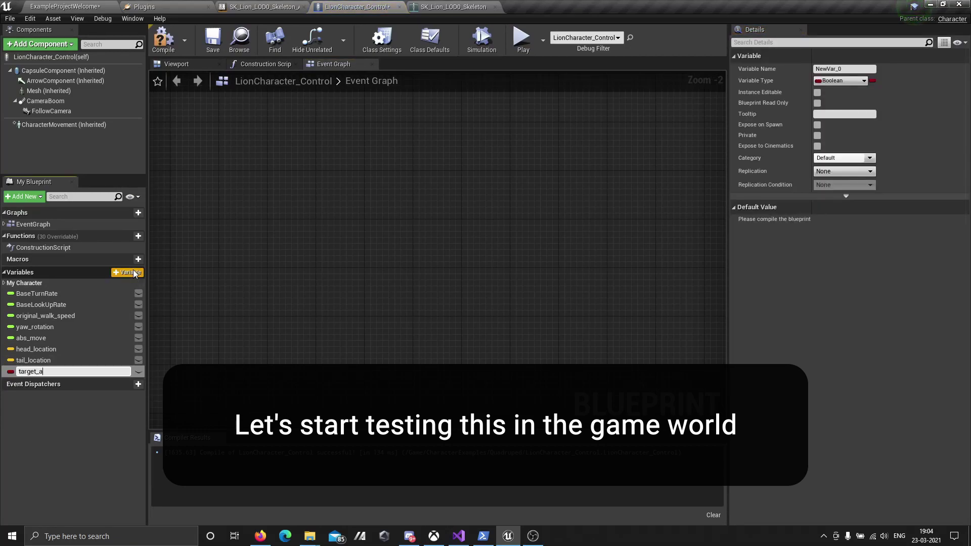
key(Return)
click(839, 80)
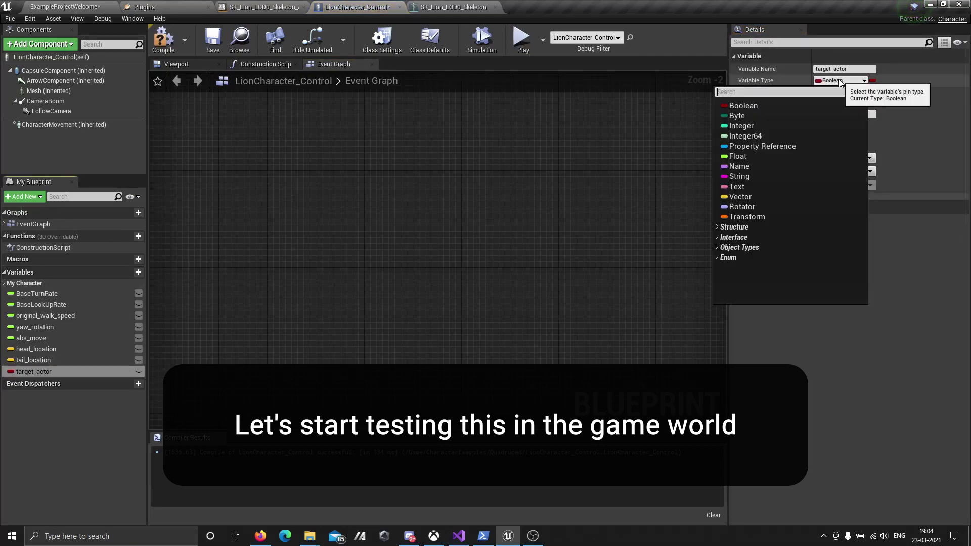
text(actor)
click(756, 188)
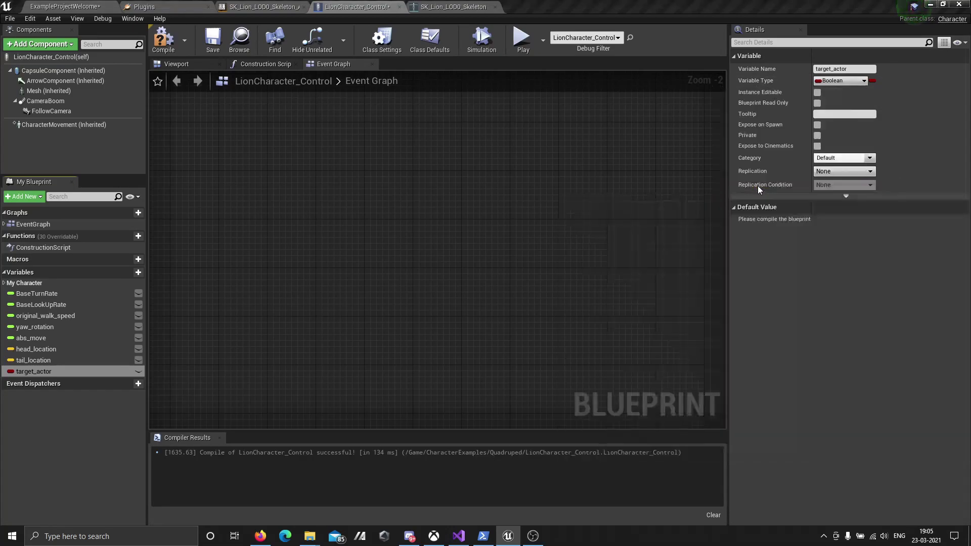
click(166, 50)
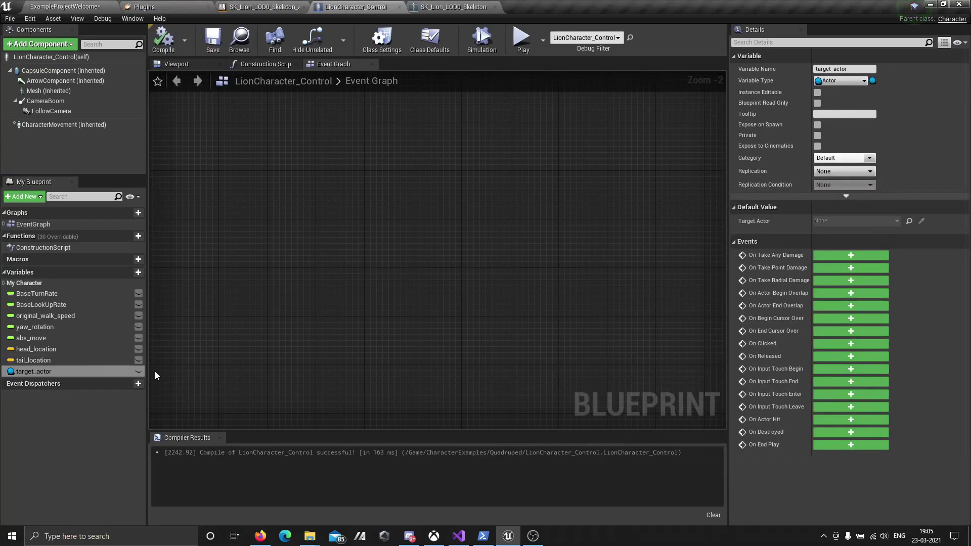
click(138, 371)
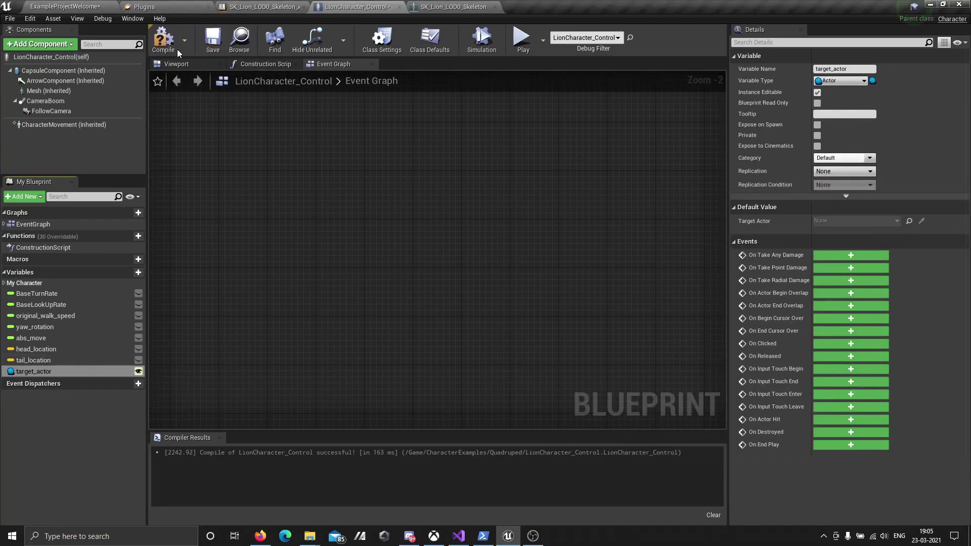
click(287, 4)
- Add a Get Target Actor node from the character cast output and place it near the SET node
scroll(429, 243, down, 3)
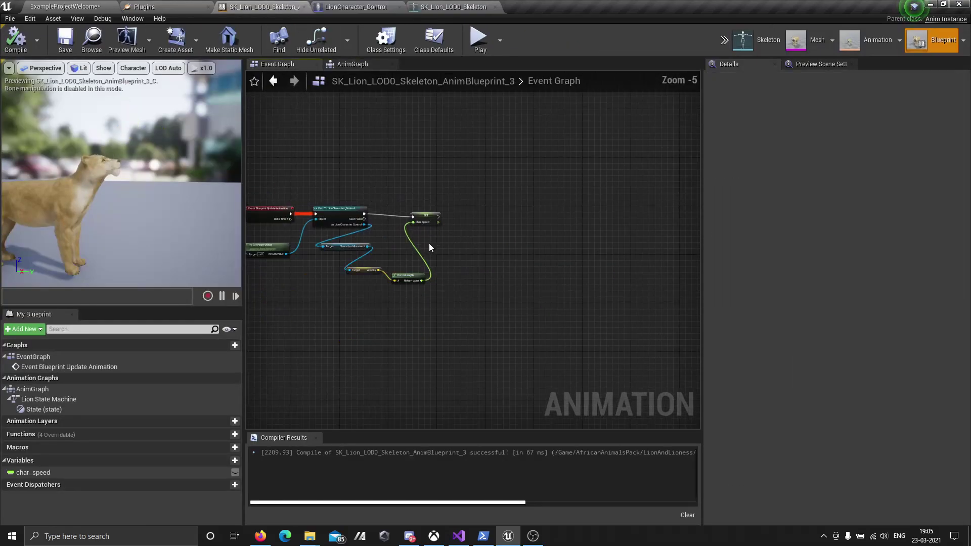
scroll(382, 270, up, 2)
scroll(423, 253, up, 1)
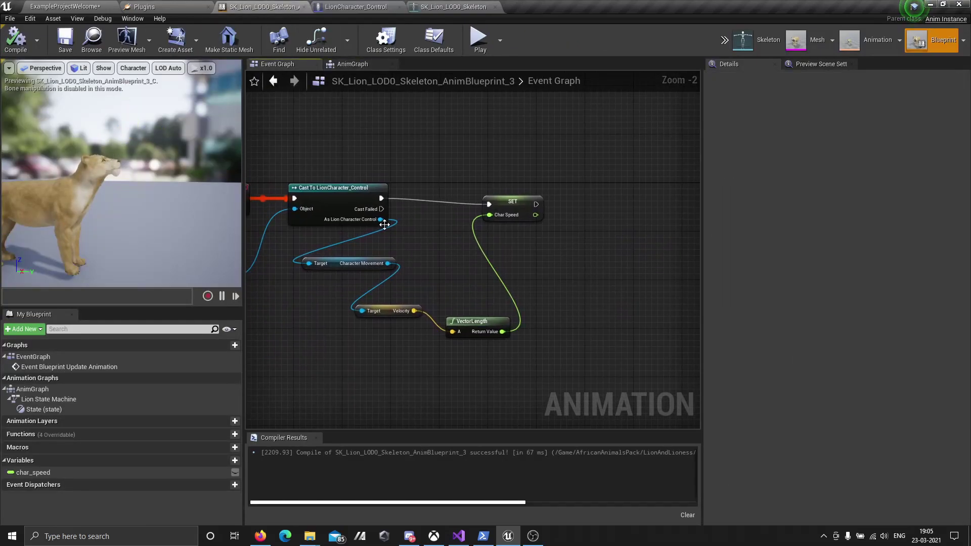
drag(380, 219, 574, 284)
text(get target act)
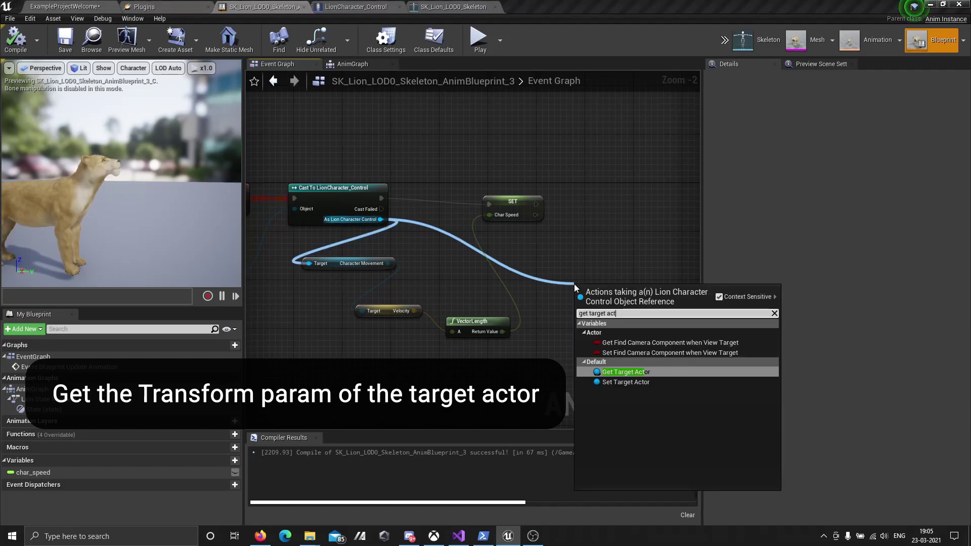
key(Return)
right_drag(583, 275, 468, 297)
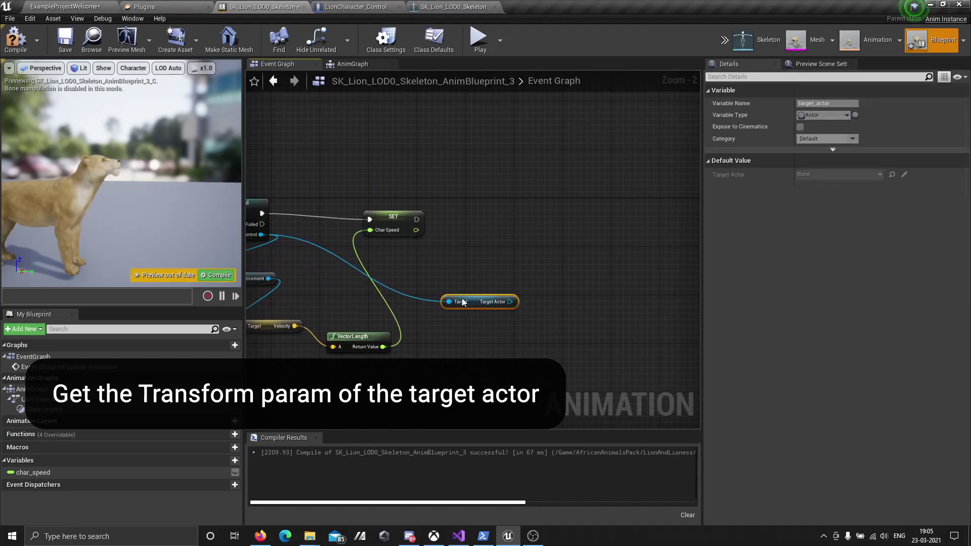
mouse_move(524, 300)
mouse_down()
mouse_move(447, 287)
mouse_move(478, 302)
mouse_up()
- Add a GetActorTransform node for the target actor
scroll(441, 292, up, 2)
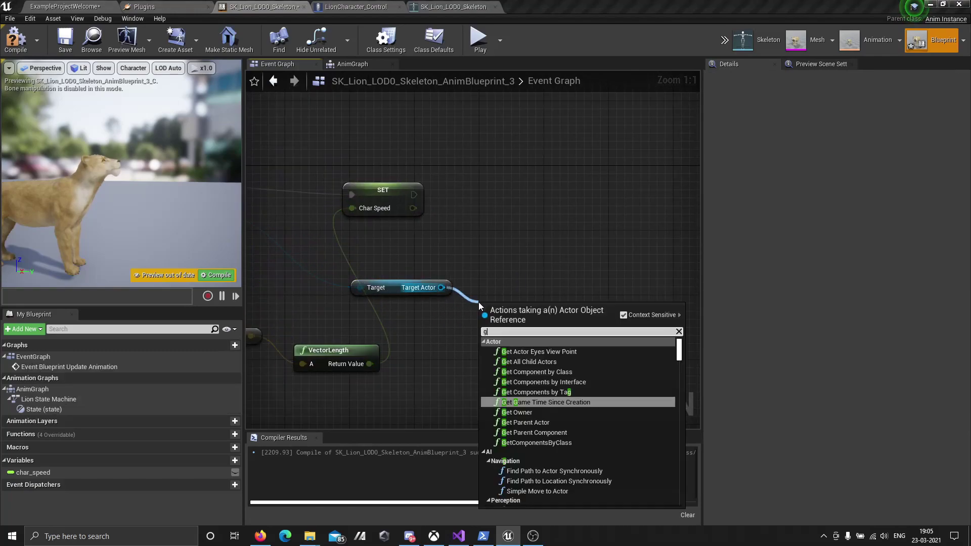
text(get actor transform)
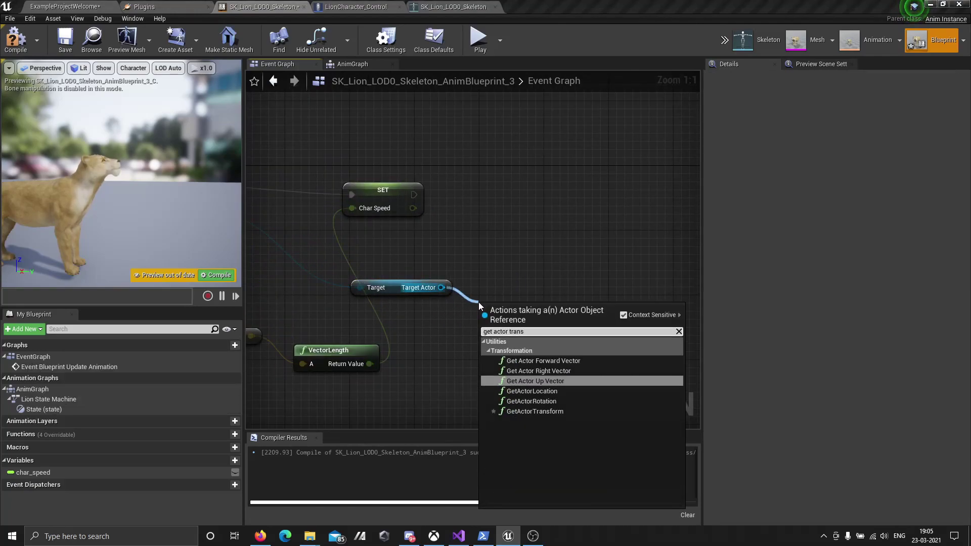
click(536, 411)
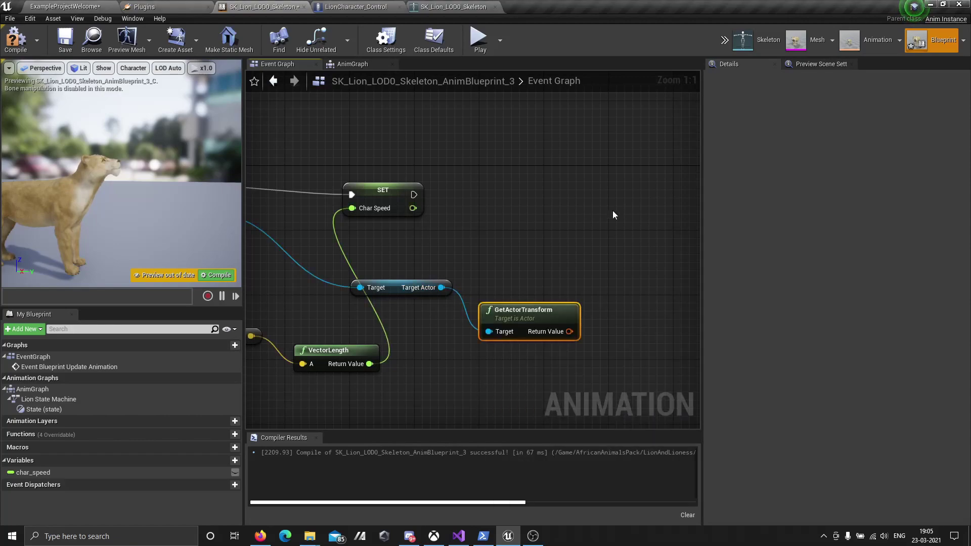
drag(546, 309, 522, 328)
- Promote the transform output to a LookAtTransform variable, then compile and save
drag(548, 344, 538, 229)
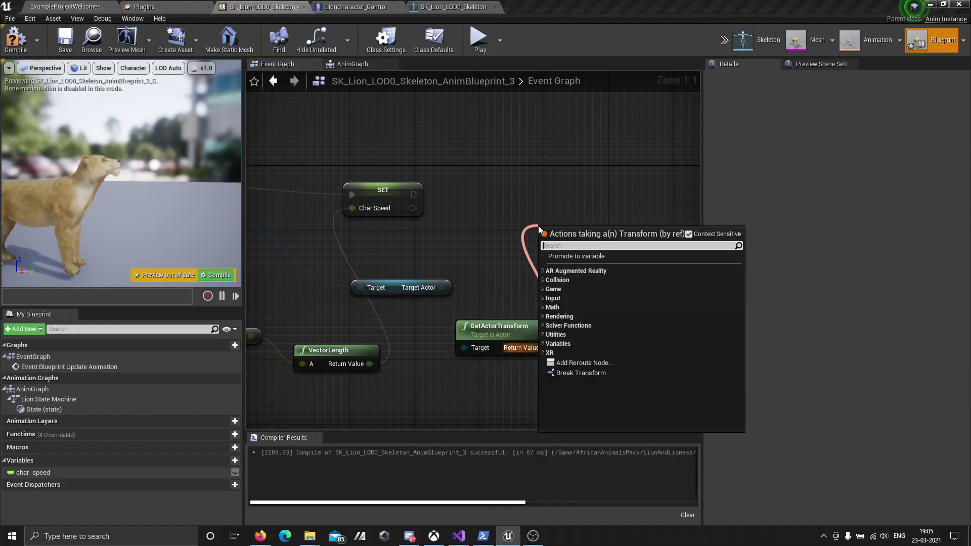
click(570, 257)
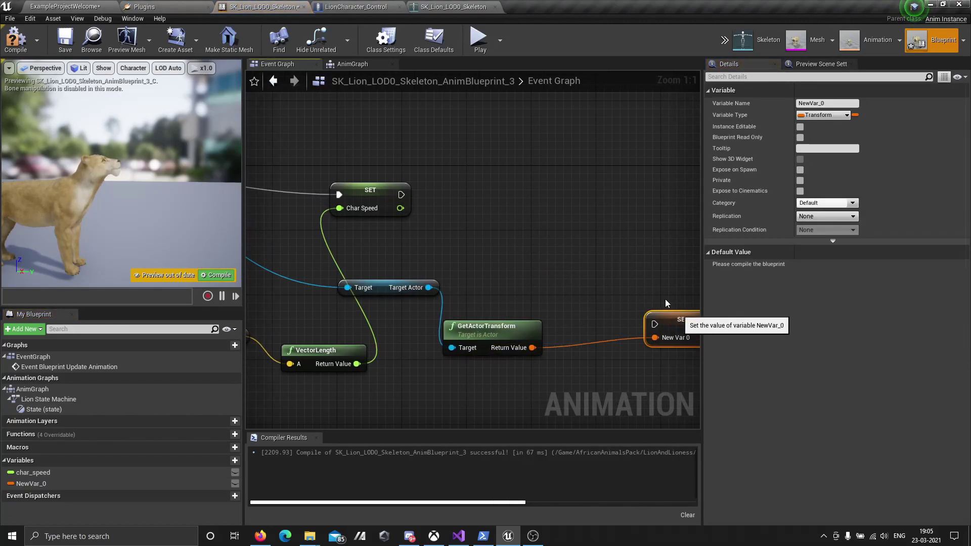
drag(653, 324, 501, 207)
text(LookAt)
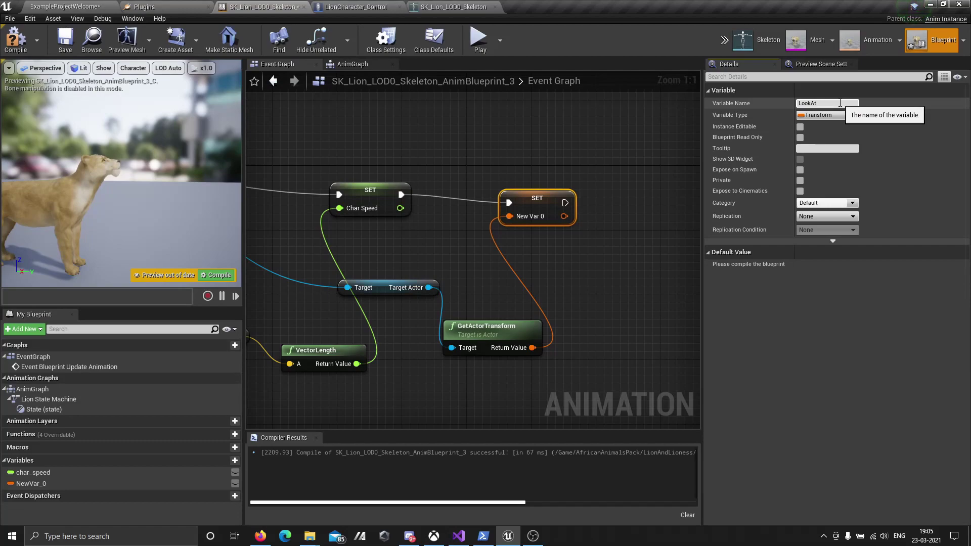
text(Transform)
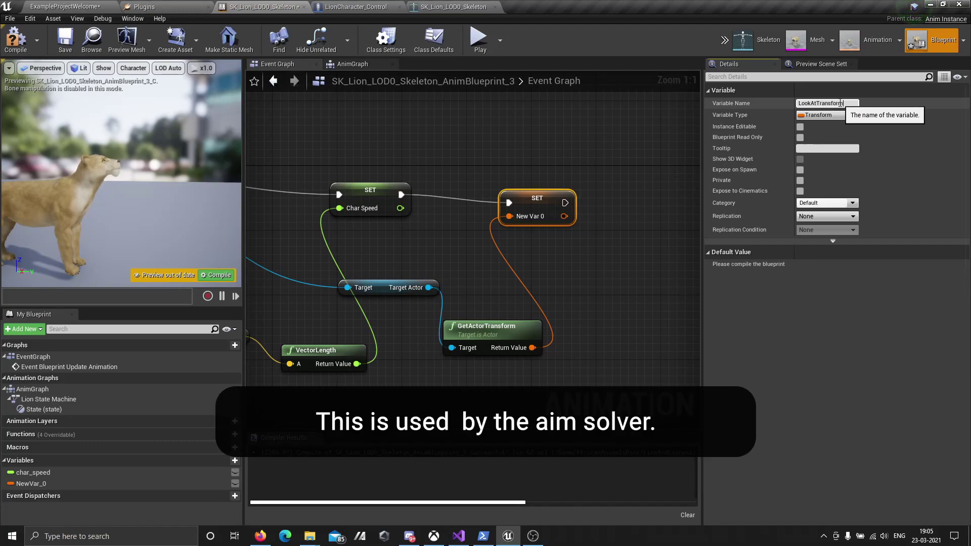
key(Return)
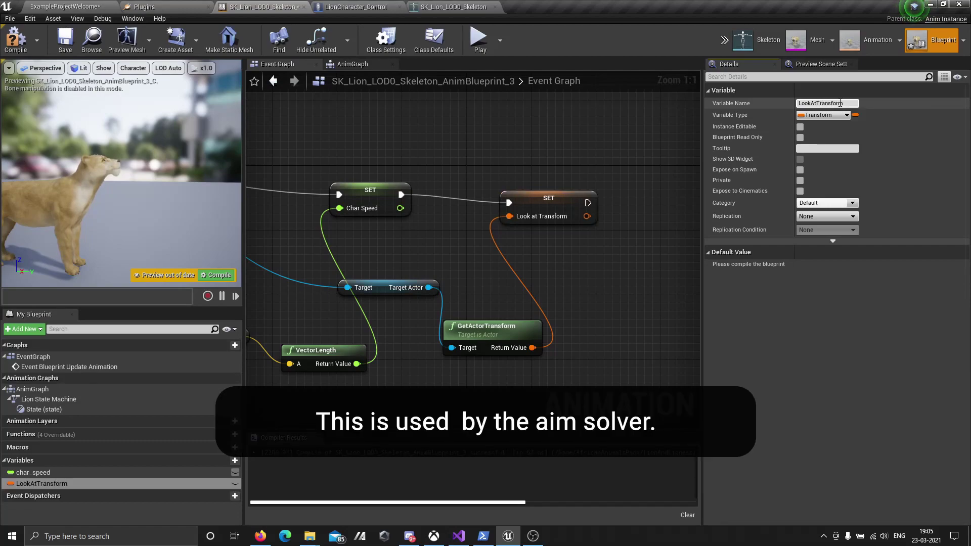
click(13, 54)
click(64, 40)
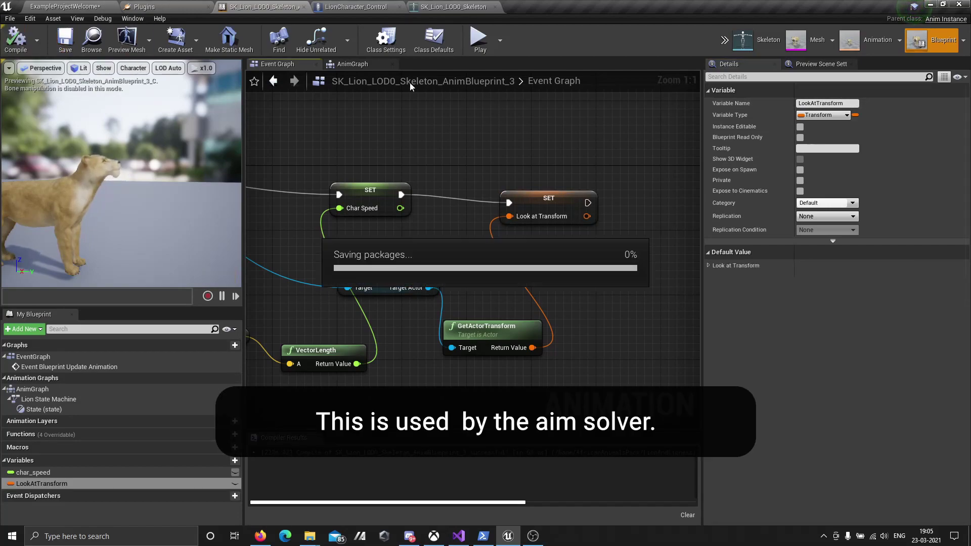
- Wire a LookAtTransform getter into the Dragon Aim Look Solver's Look At Location in the AnimGraph and compile
click(353, 64)
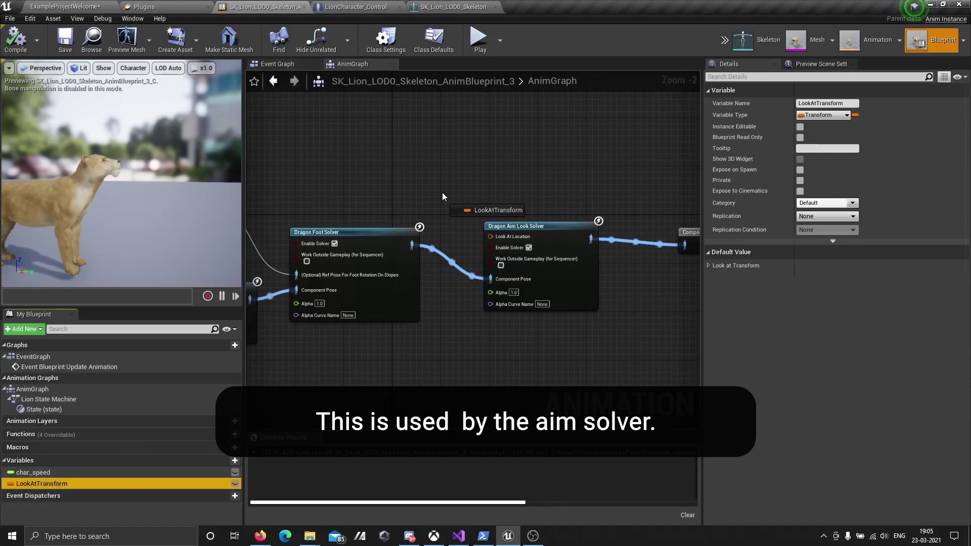
mouse_move(443, 197)
mouse_down()
mouse_move(350, 184)
mouse_move(505, 249)
mouse_up()
click(370, 191)
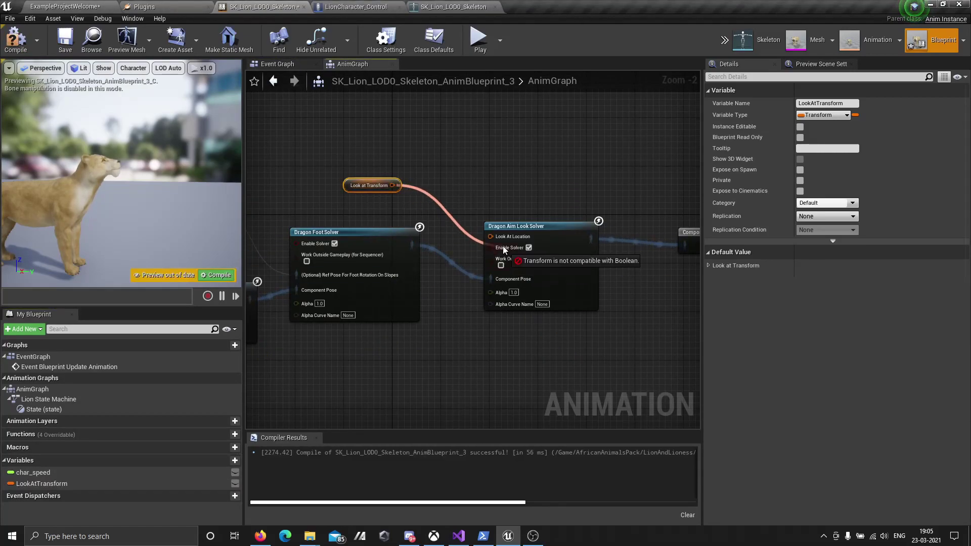
click(15, 46)
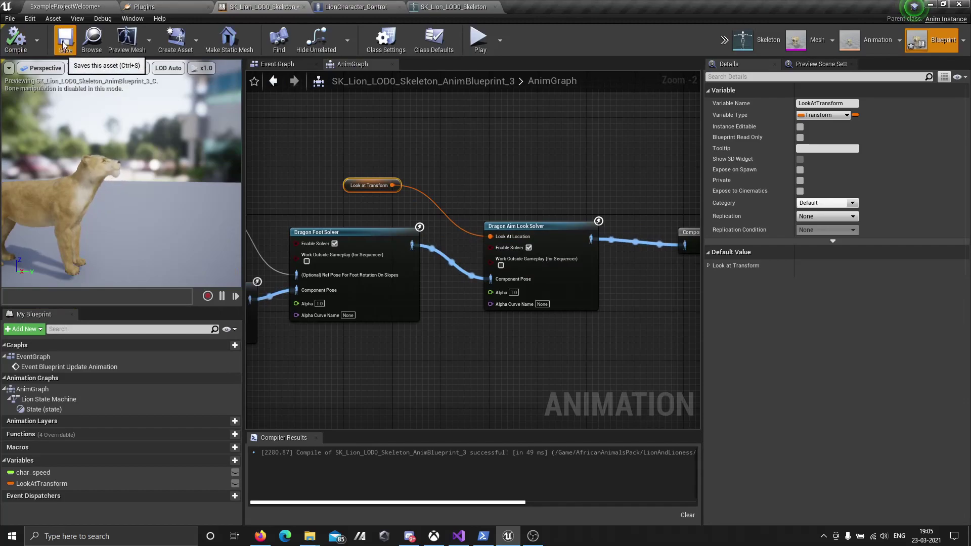
click(505, 186)
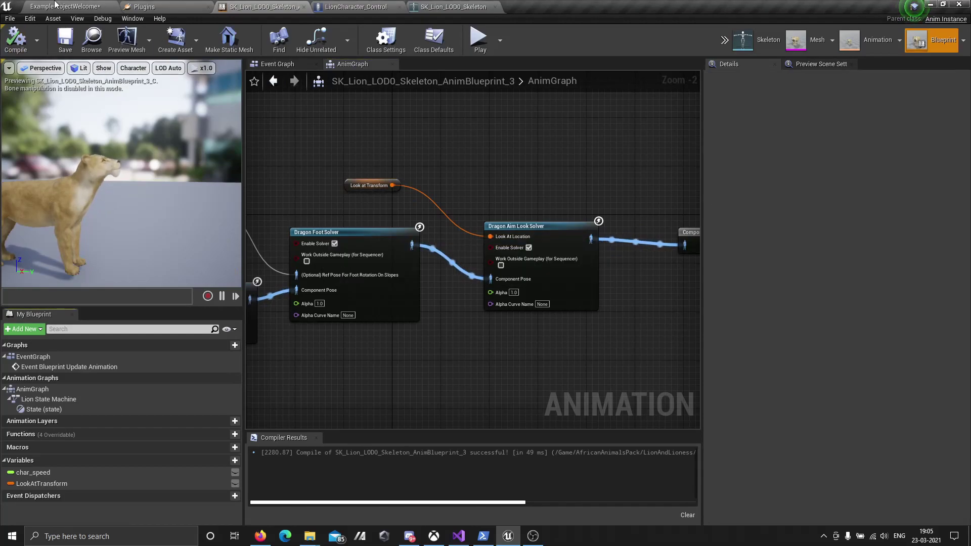
- Insert an Is Valid check on Target Actor between the Char Speed and LookAtTransform setters, then compile
click(292, 67)
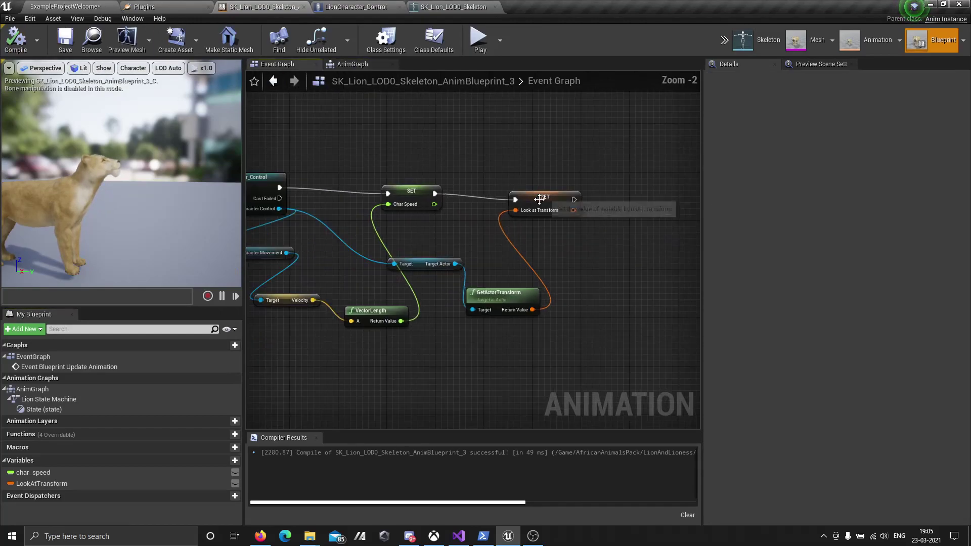
drag(566, 205, 660, 207)
drag(506, 296, 585, 301)
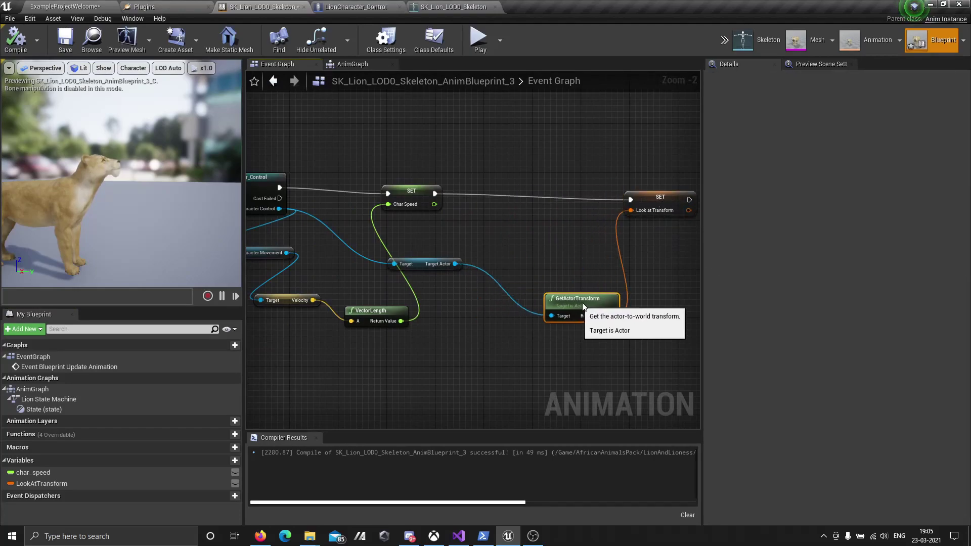
scroll(459, 258, up, 1)
drag(457, 264, 481, 238)
text(is valid)
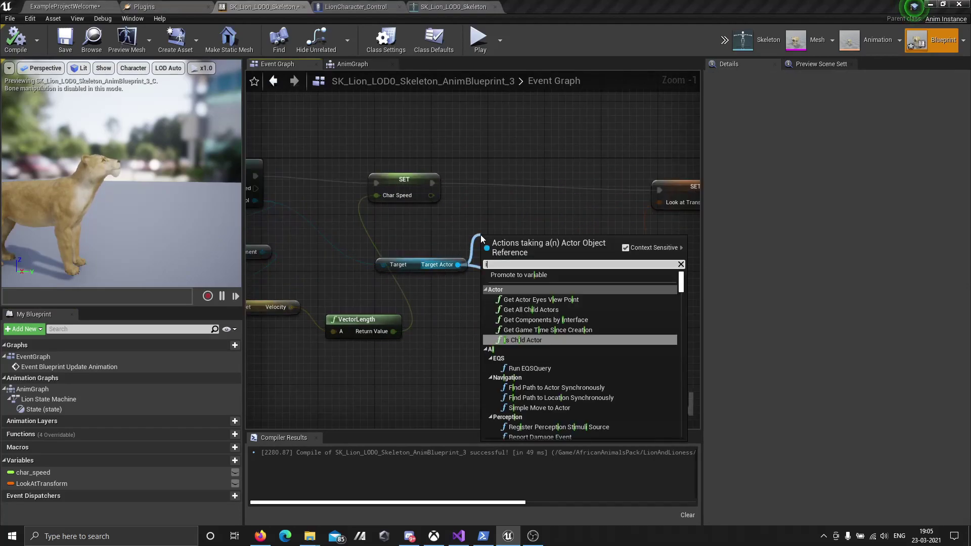
key(Return)
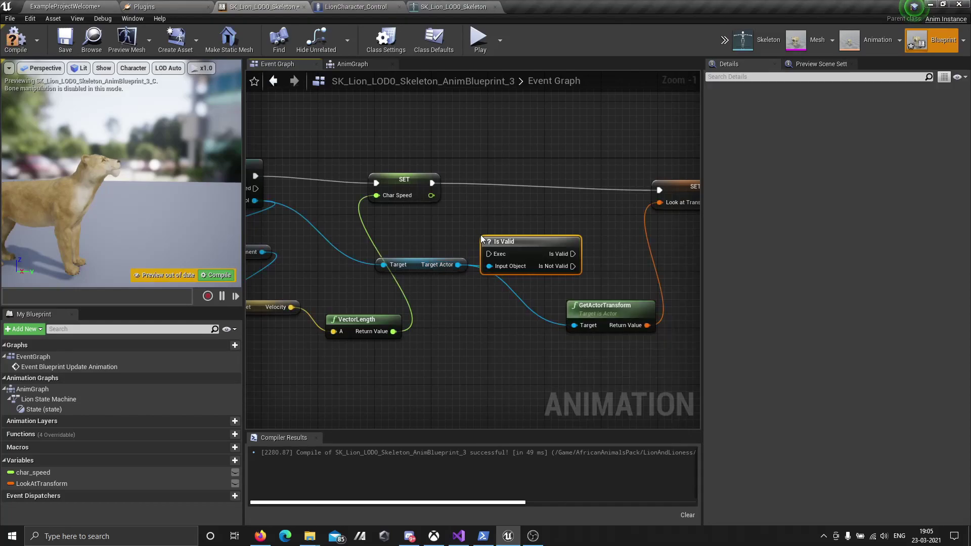
drag(538, 240, 585, 183)
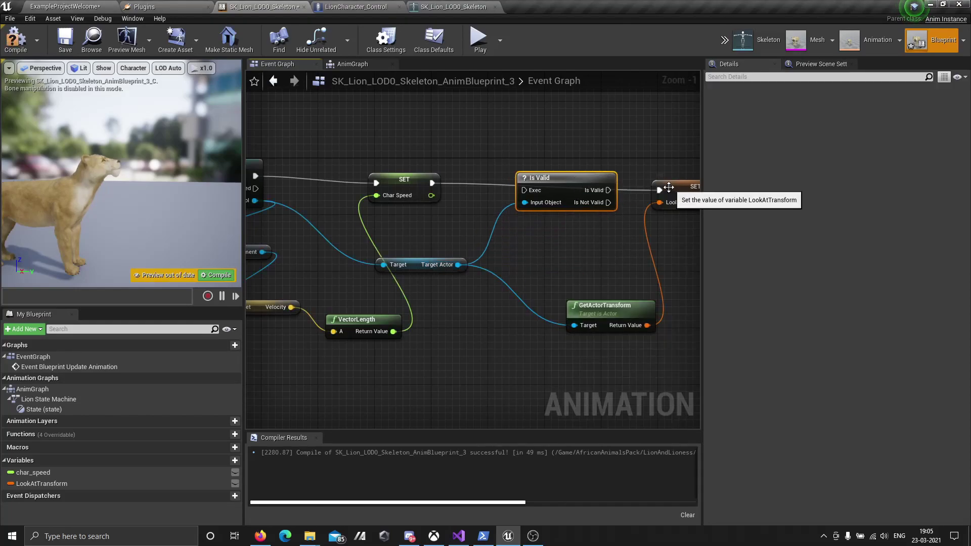
drag(525, 190, 433, 186)
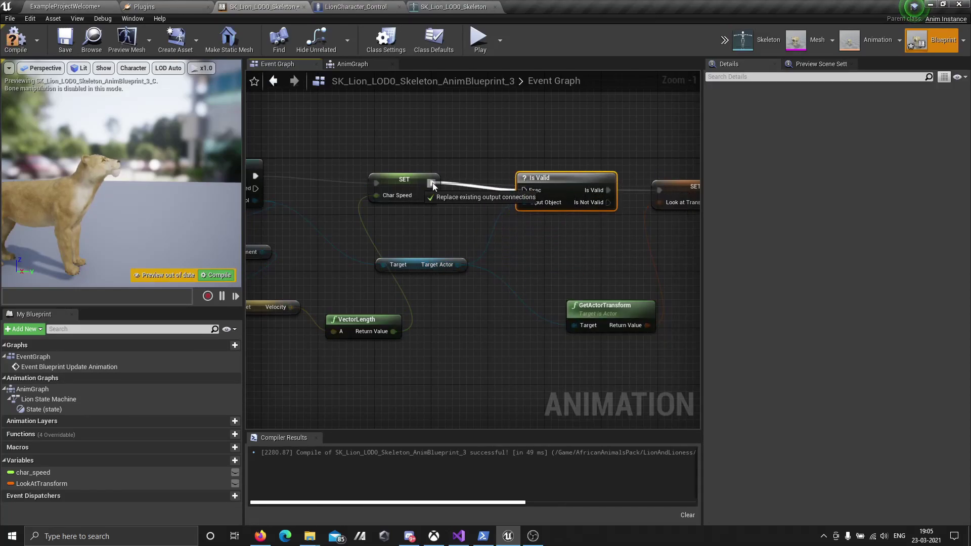
click(19, 46)
- Run a quick play test of the level, then stop it
click(329, 149)
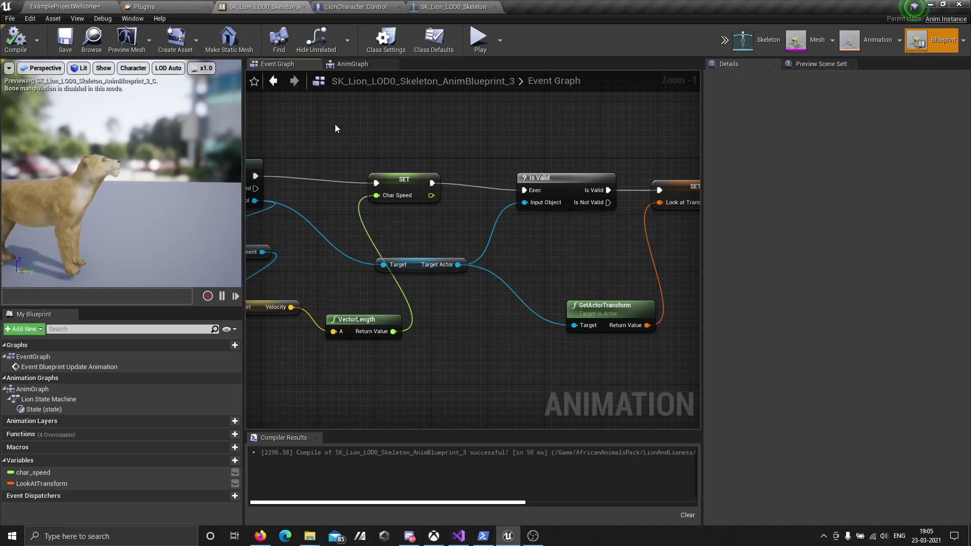
click(56, 6)
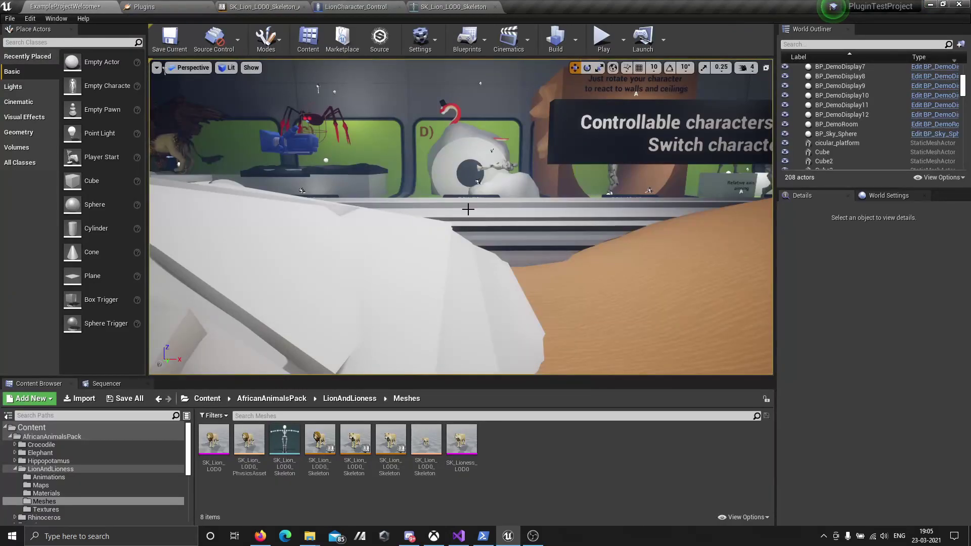
drag(455, 233, 455, 284)
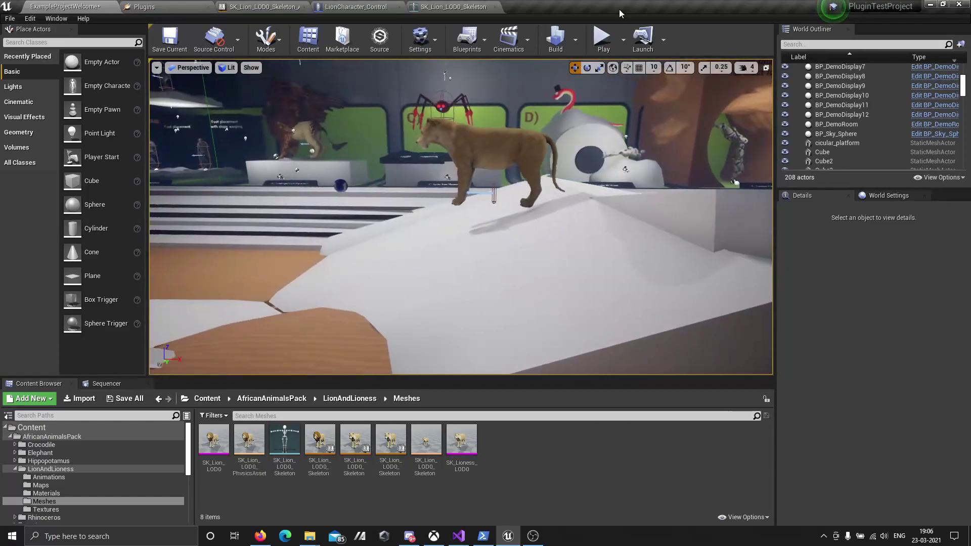
click(602, 40)
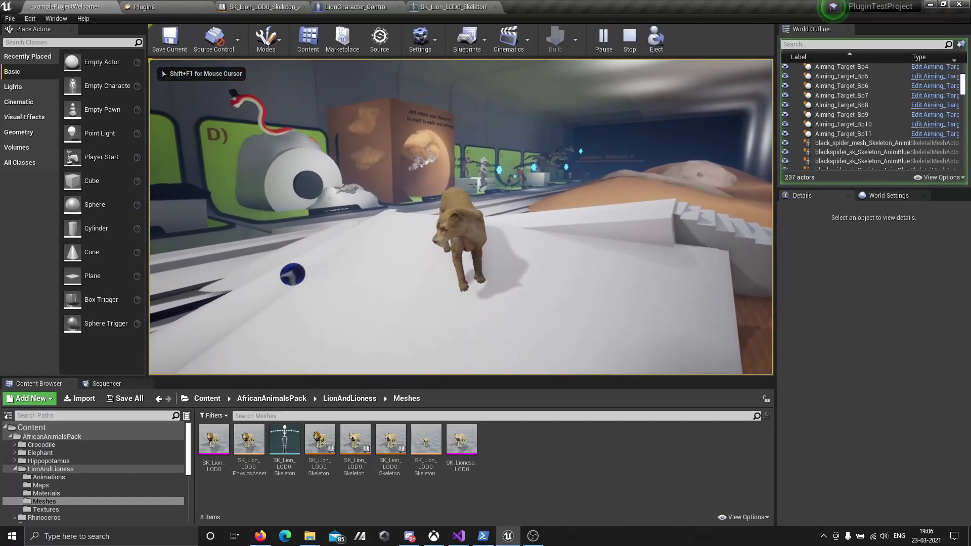
key(shift+F1)
key(Escape)
- Select the lion and pick an actor in the scene as its Target Actor
click(400, 199)
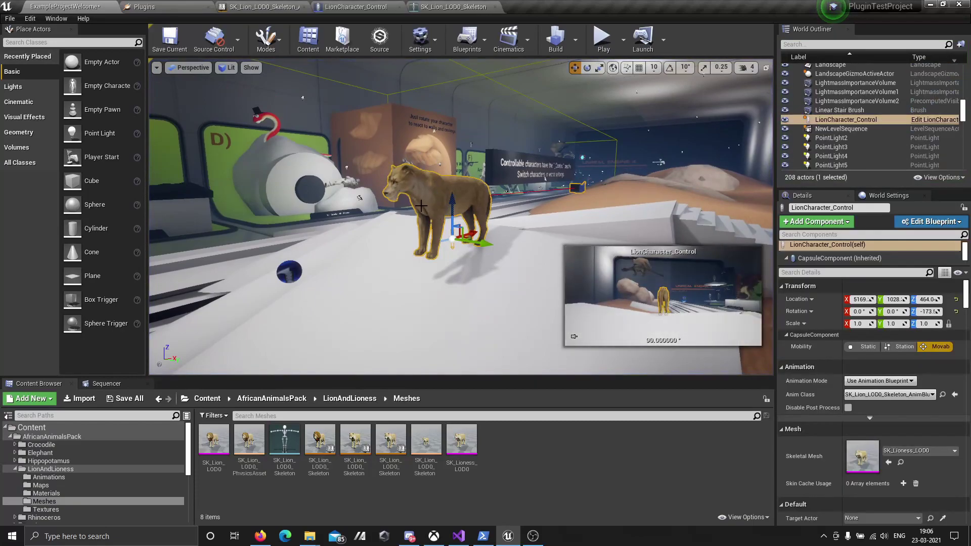
drag(399, 200, 422, 134)
key(f)
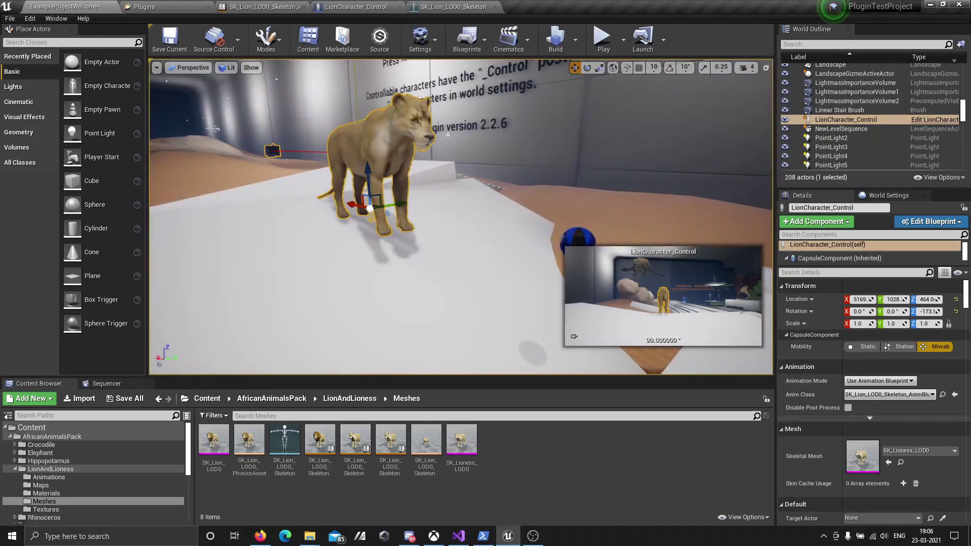
scroll(874, 426, down, 3)
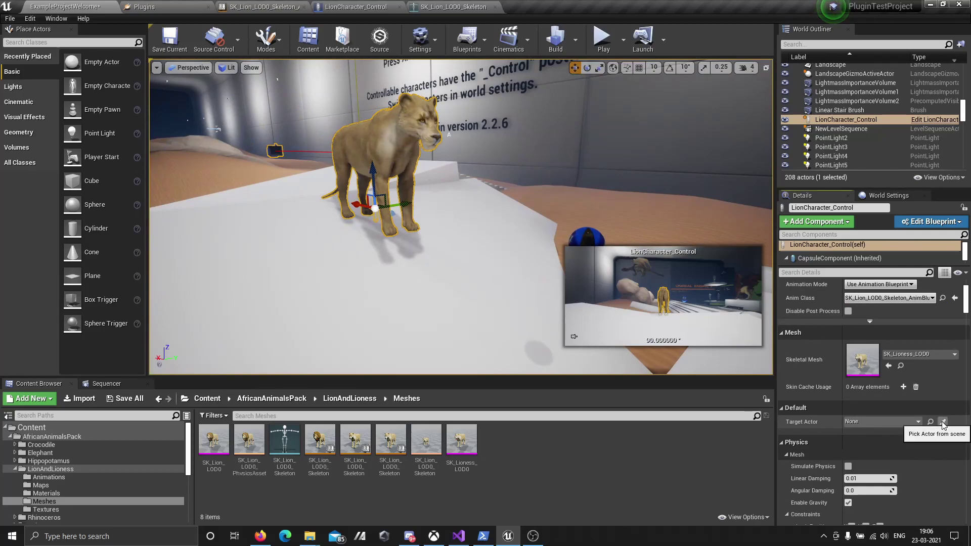
click(943, 423)
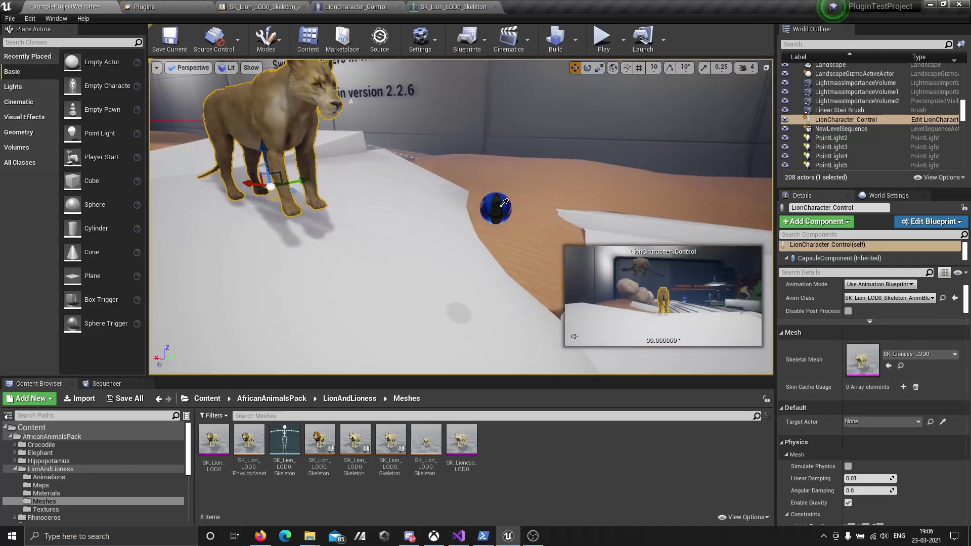
click(368, 258)
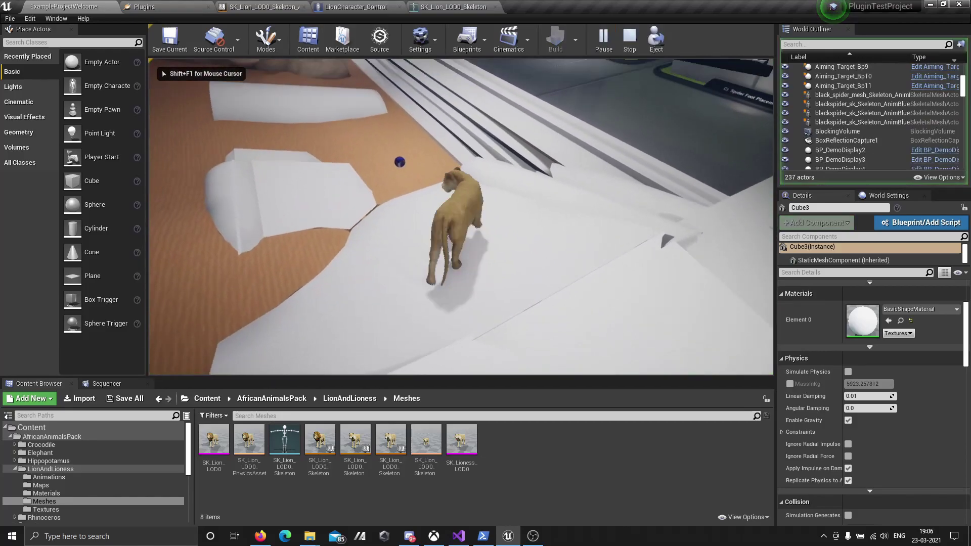
- Walk the lioness around with S and A, stop, and play the level again
key(s)
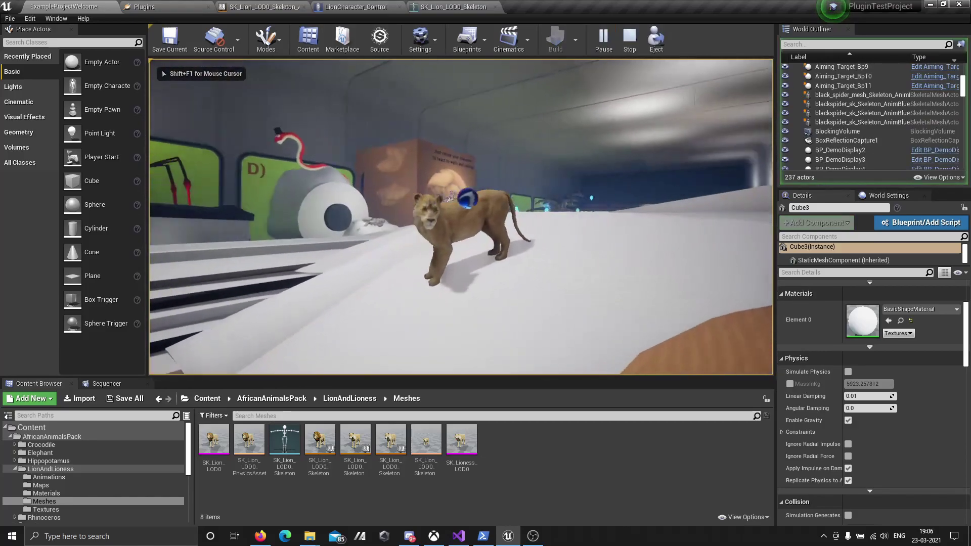
key(a)
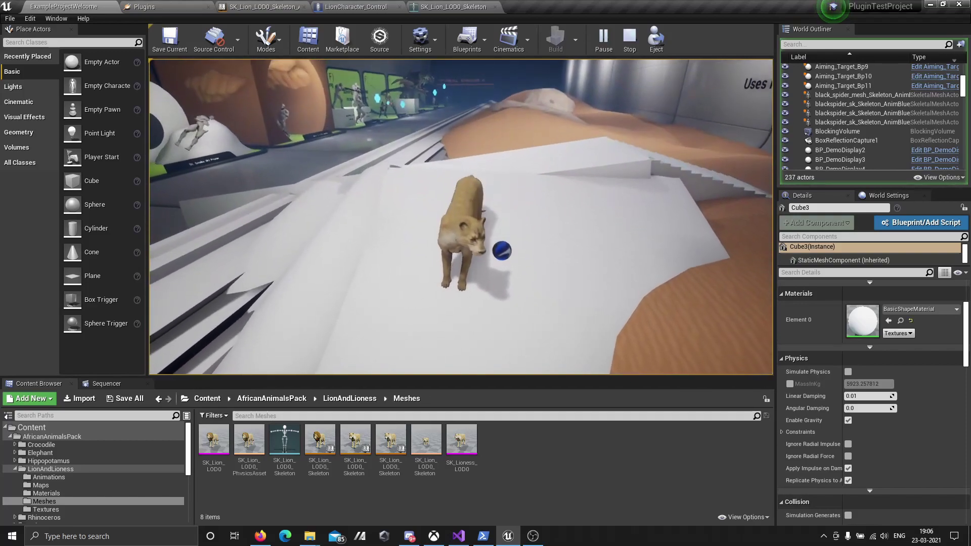
key(Escape)
click(603, 40)
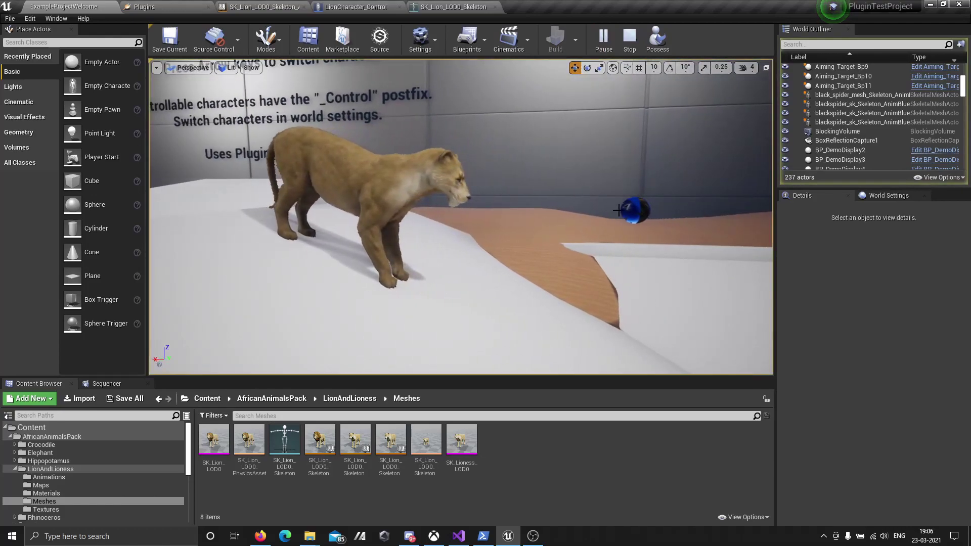
- Drag the blue sphere beside the lioness and up to her face level
click(629, 212)
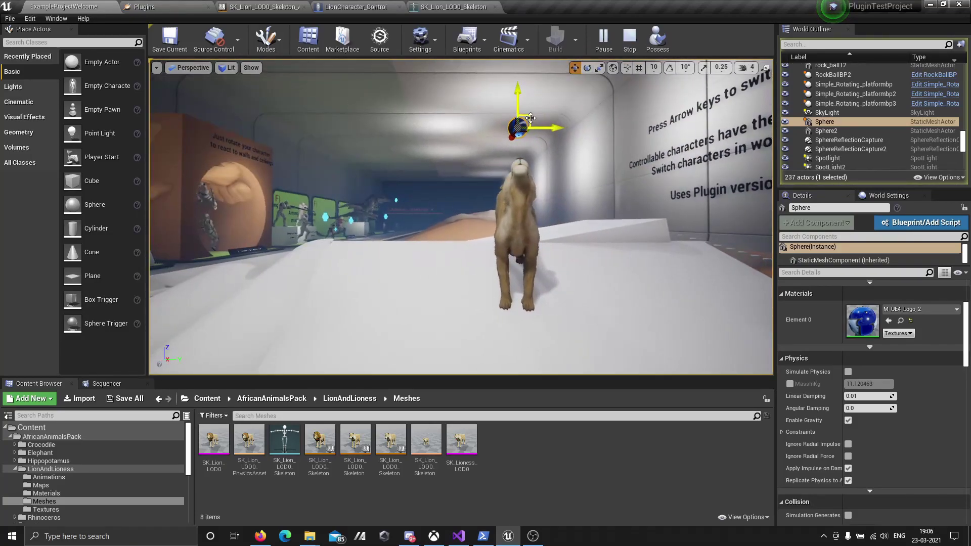
mouse_move(512, 122)
mouse_down()
mouse_move(602, 266)
mouse_move(518, 103)
mouse_up()
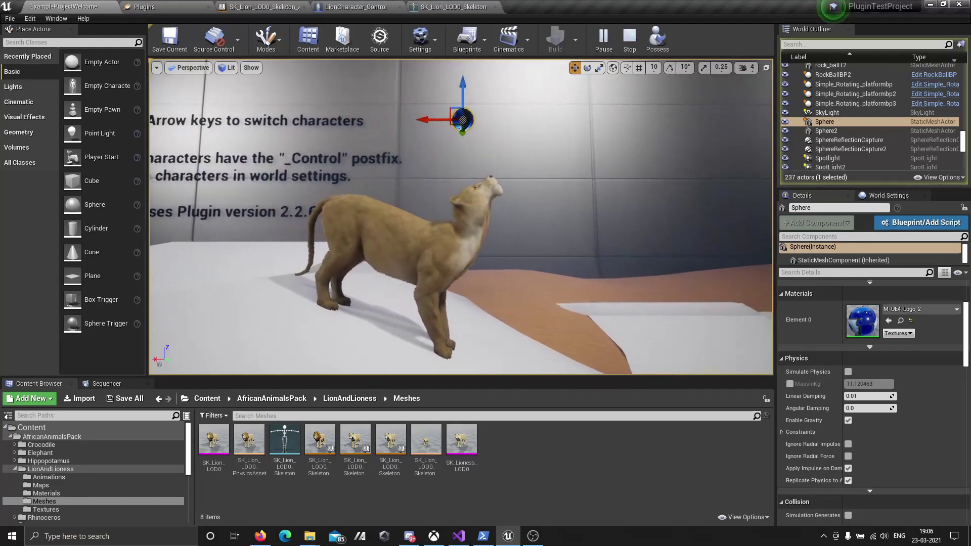
drag(439, 108, 519, 210)
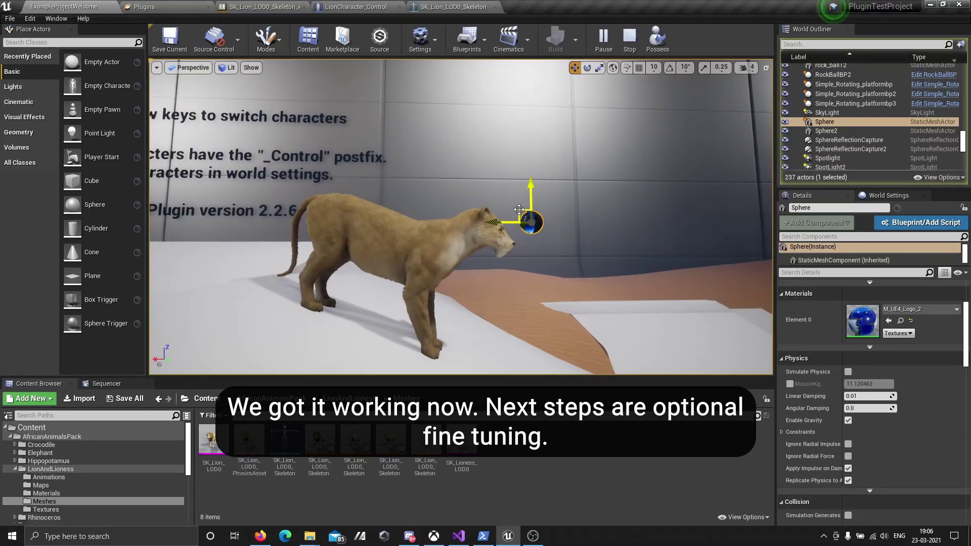
click(271, 5)
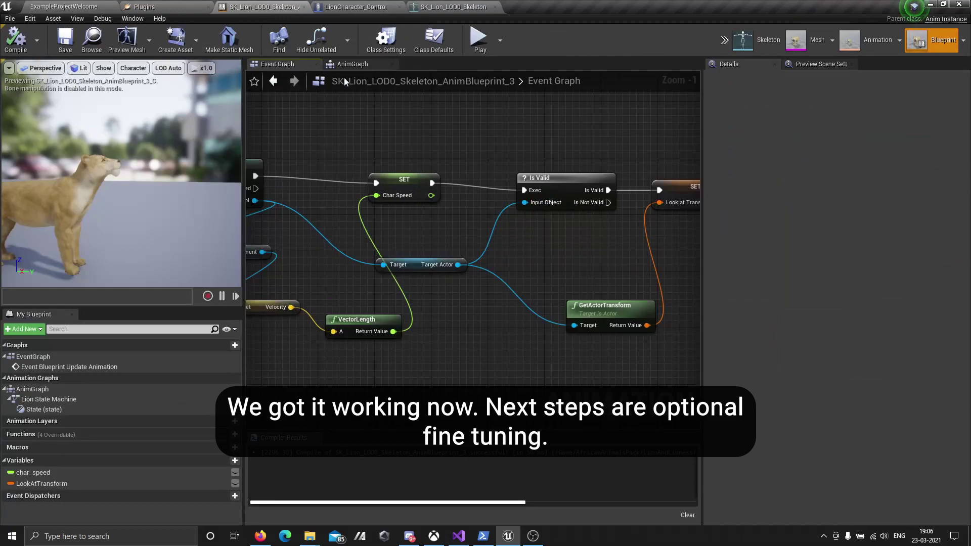
- Rearrange the AnimGraph, shifting Component To Local and the aim solver right to make room
click(350, 64)
click(419, 216)
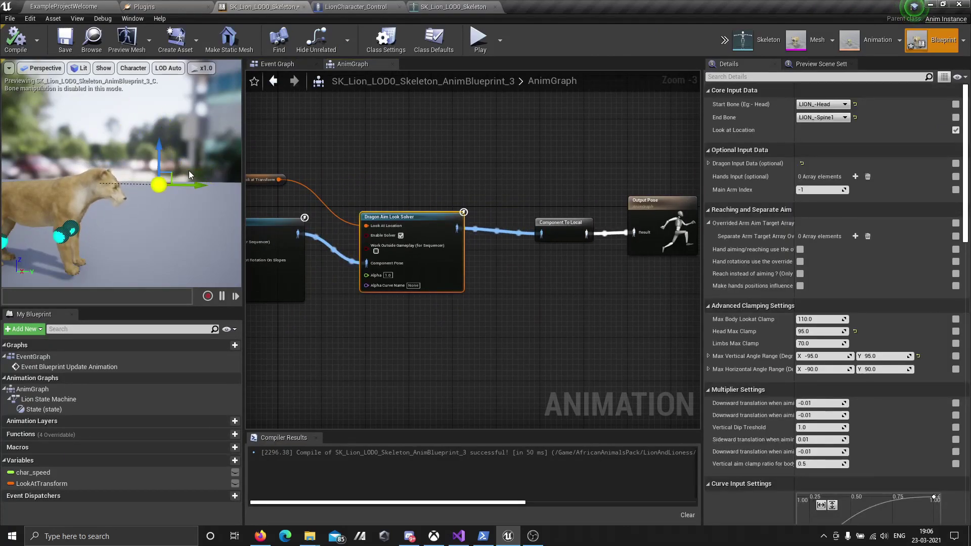
drag(189, 171, 162, 229)
right_drag(541, 196, 507, 191)
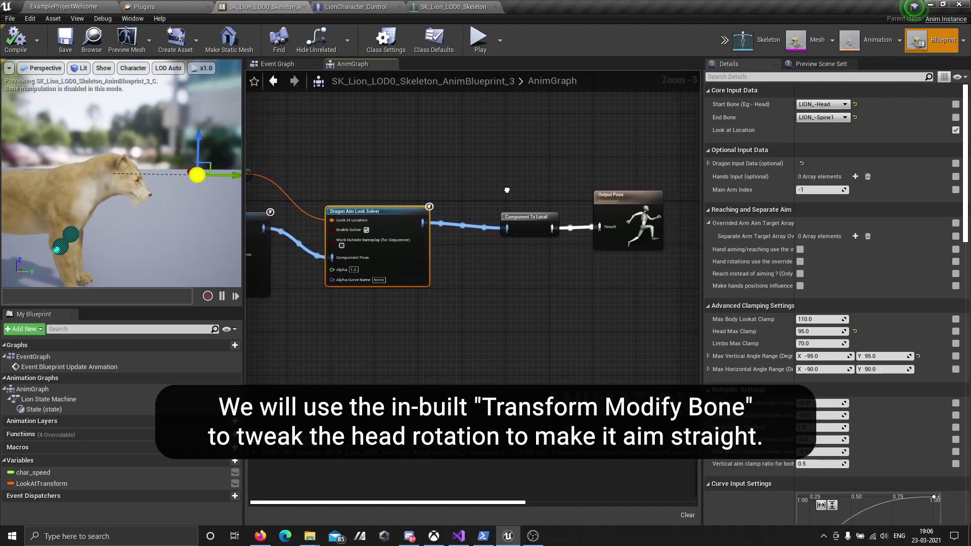
drag(513, 222, 613, 216)
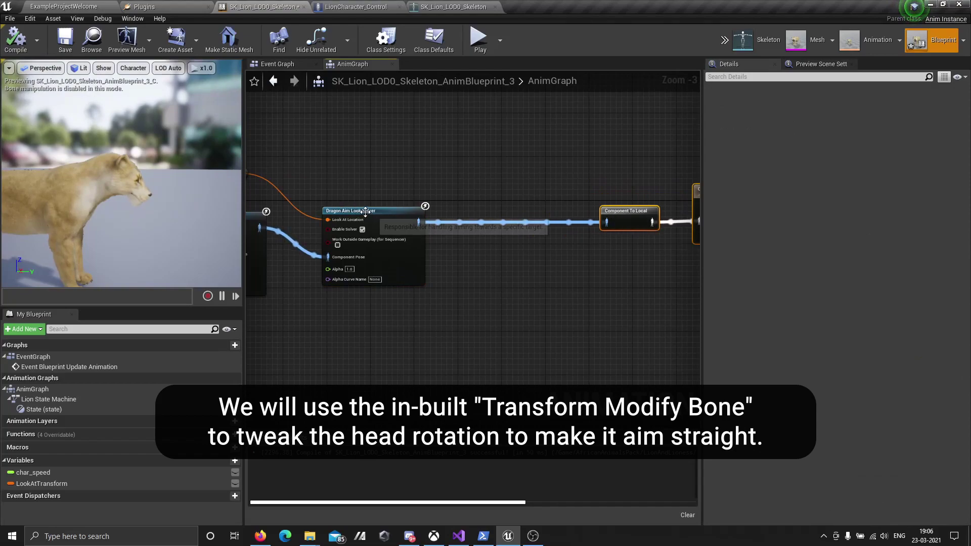
drag(366, 211, 515, 202)
click(438, 159)
right_drag(438, 159, 508, 169)
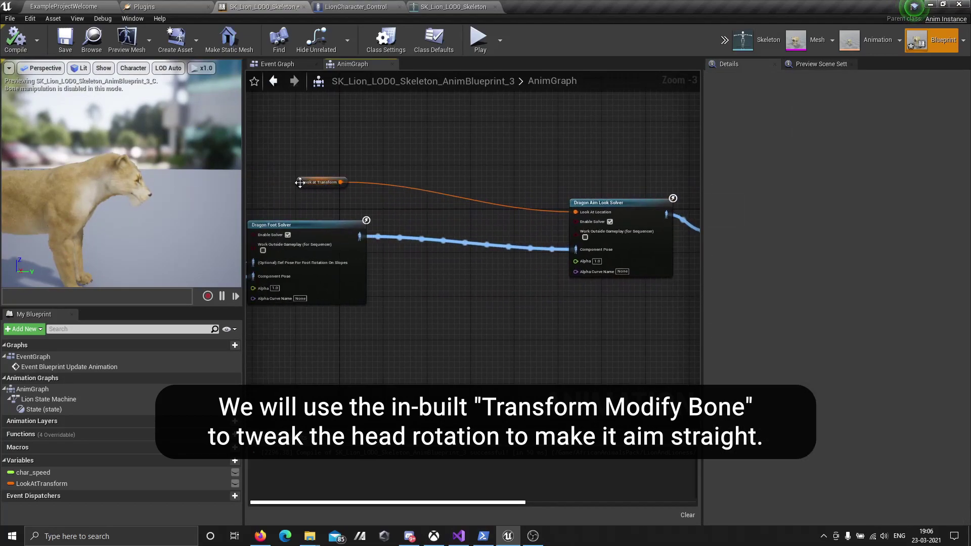
drag(300, 183, 529, 149)
click(368, 157)
- Add a Transform (Modify) Bone node and place it between the two solvers
right_click(362, 156)
text(tra)
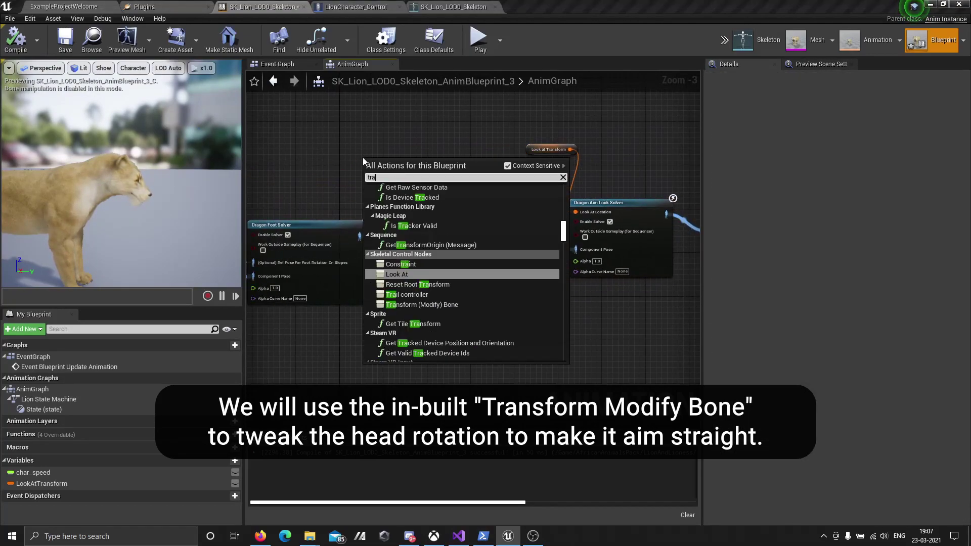
text(nsform modif)
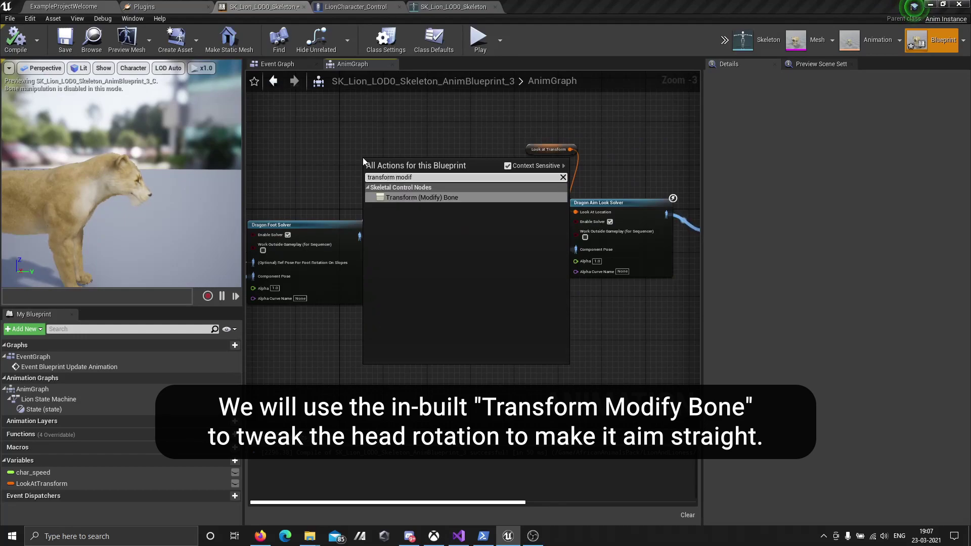
key(Return)
drag(399, 165, 441, 194)
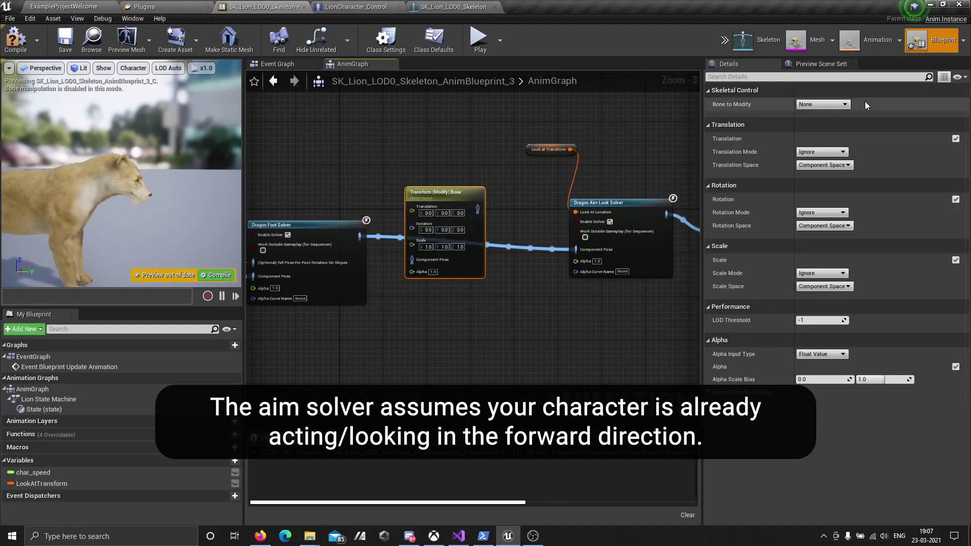
- Set Bone to Modify to LION_-Head and wire Foot Solver → Transform → Aim Solver
click(840, 104)
text(head)
click(834, 135)
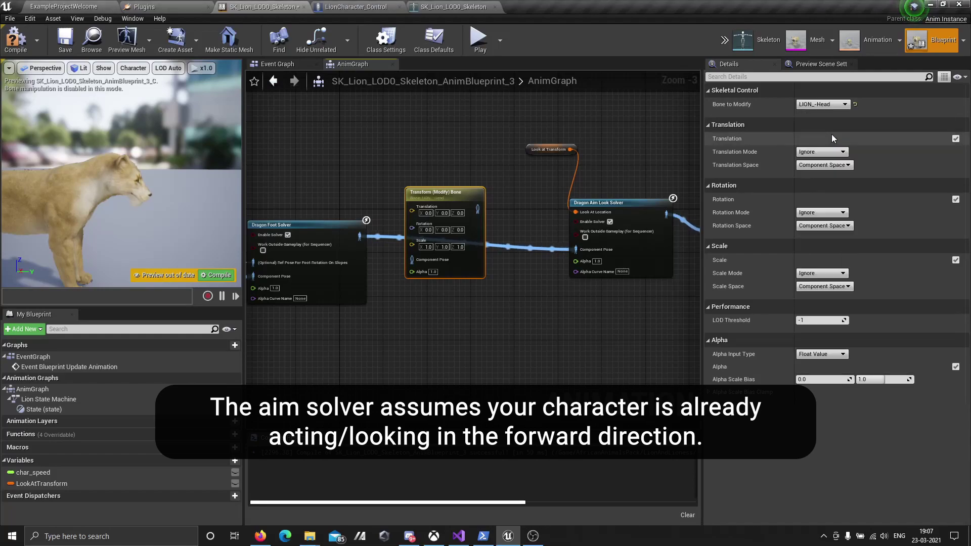
drag(477, 209, 573, 249)
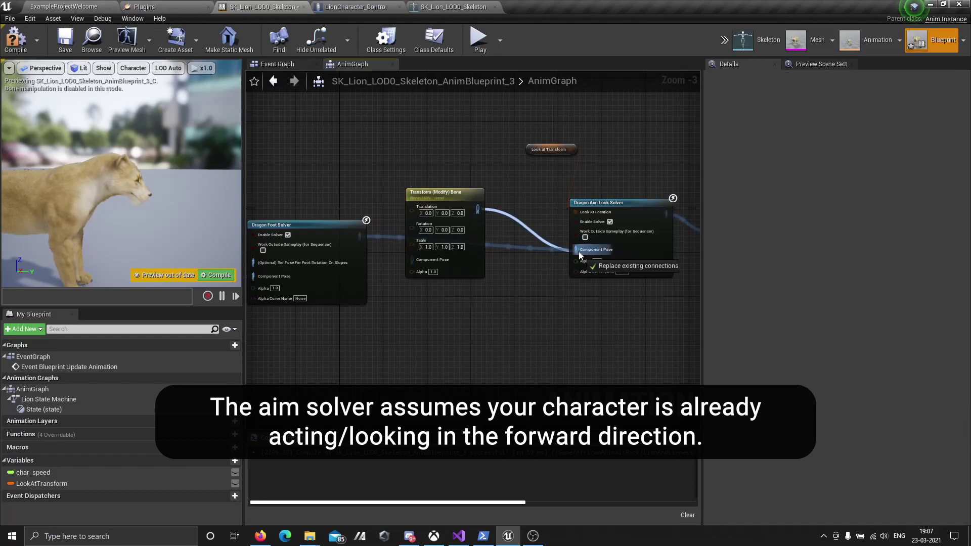
drag(410, 259, 411, 259)
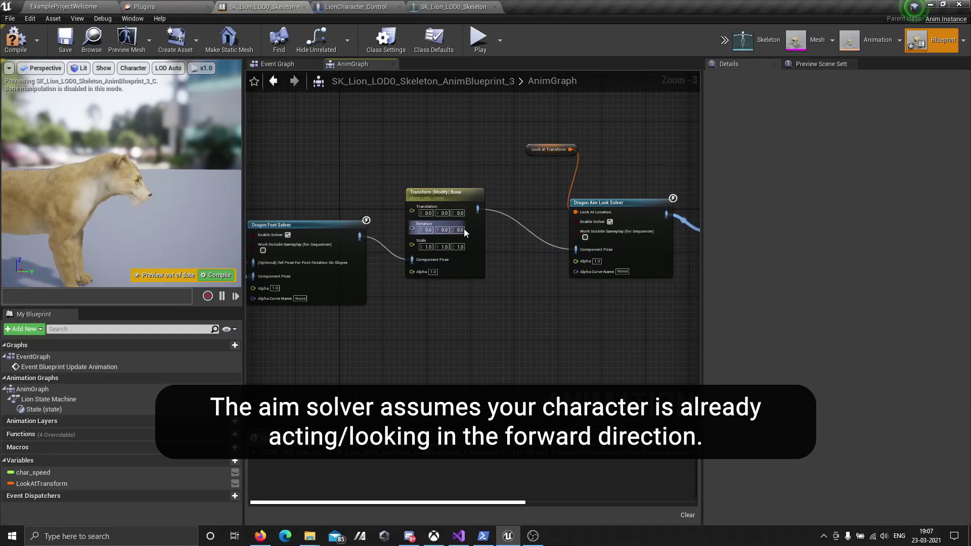
drag(464, 228, 473, 238)
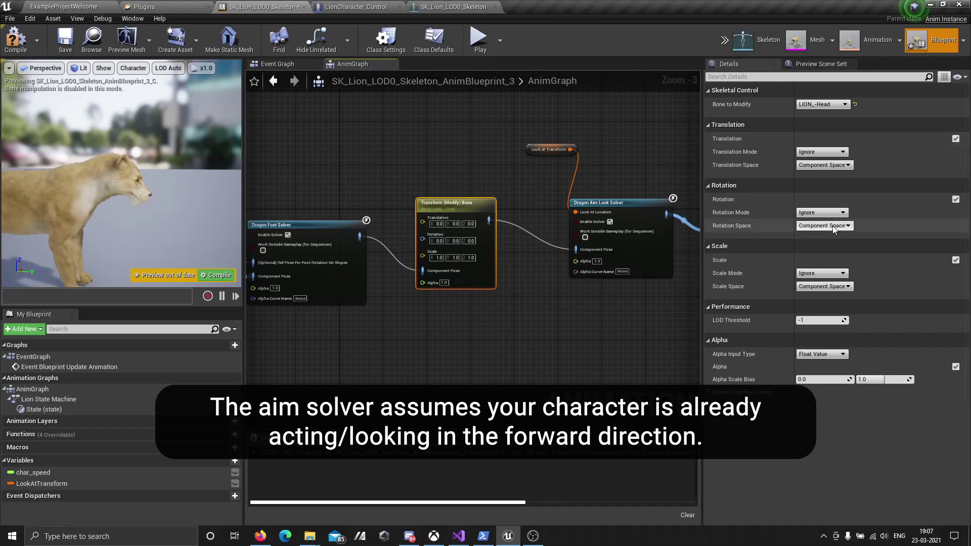
- Set Rotation Mode to Add to Existing, compile, and rotate the head by -31.26
click(822, 212)
click(819, 241)
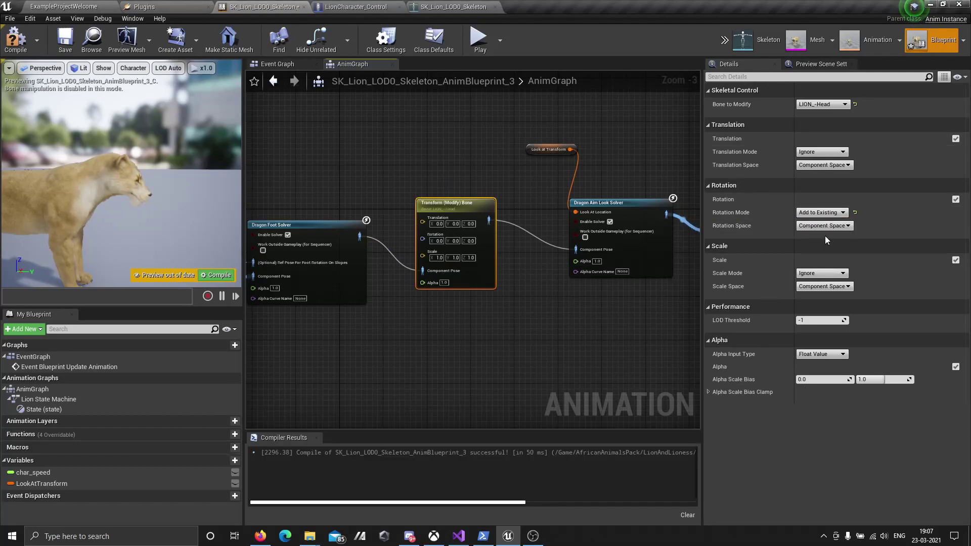
click(15, 39)
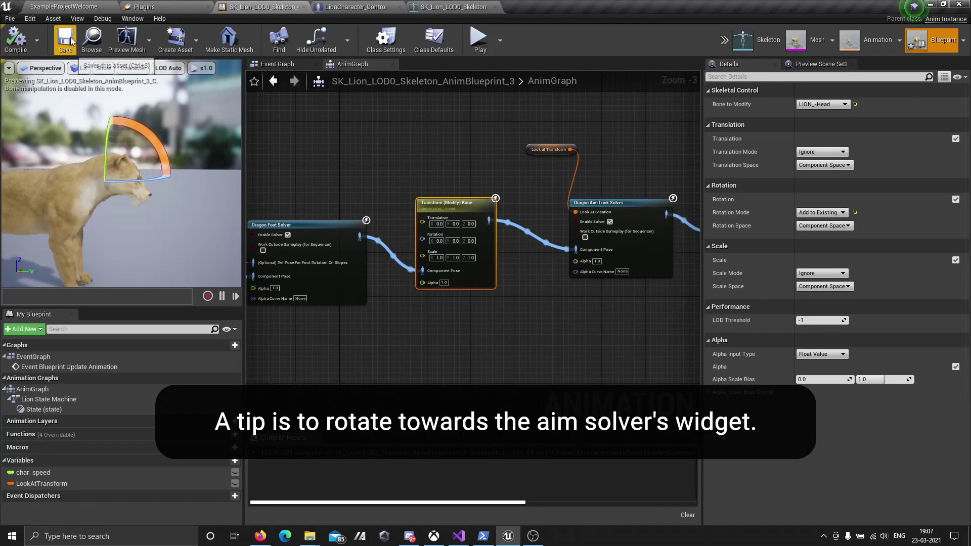
click(601, 204)
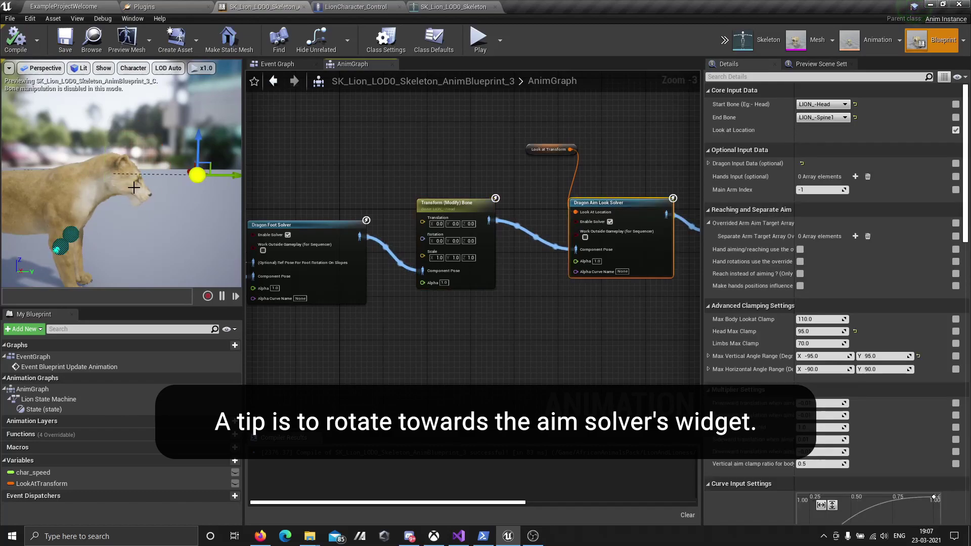
click(476, 210)
drag(142, 157, 116, 149)
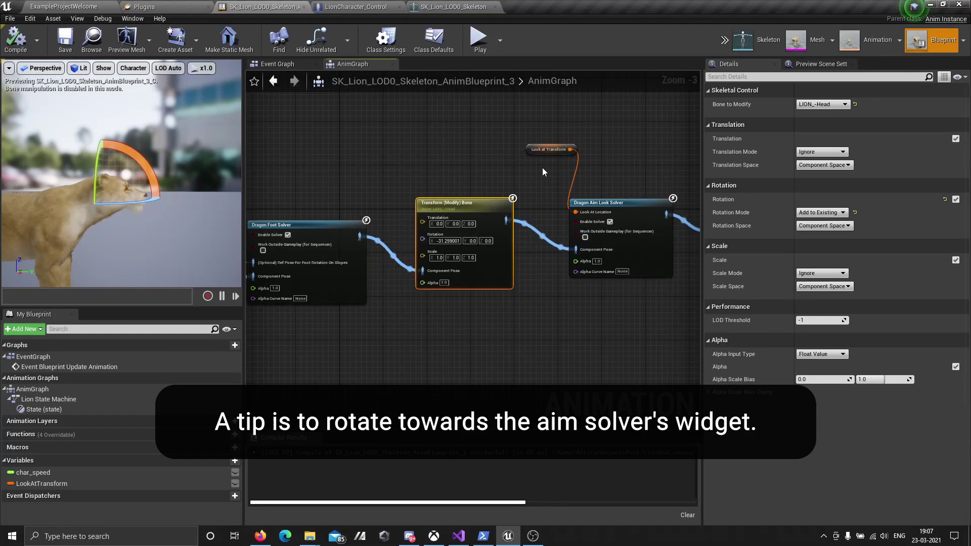
- Move the aim solver's look-at target up and down in the preview to check the head
click(616, 206)
drag(184, 151, 132, 94)
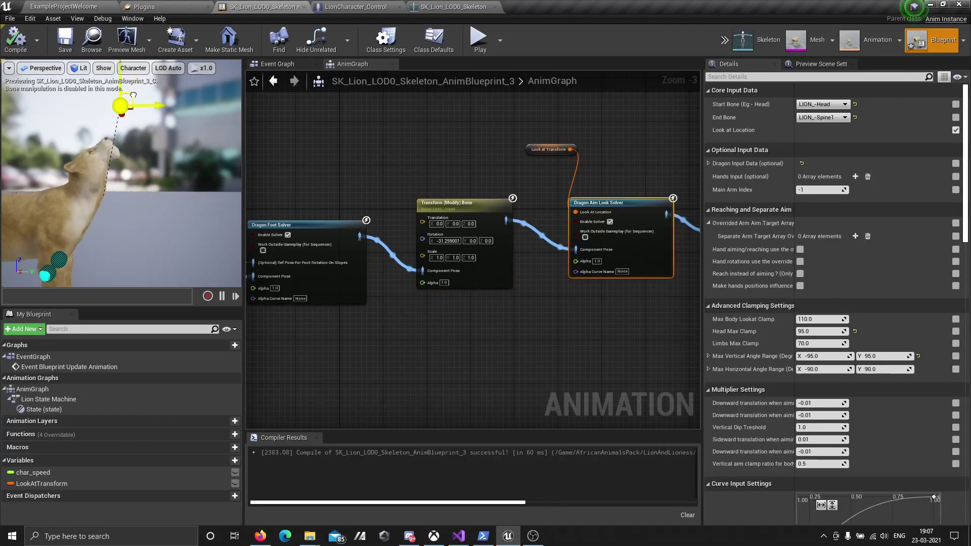
mouse_move(174, 167)
mouse_down()
mouse_move(131, 269)
mouse_move(188, 188)
mouse_up()
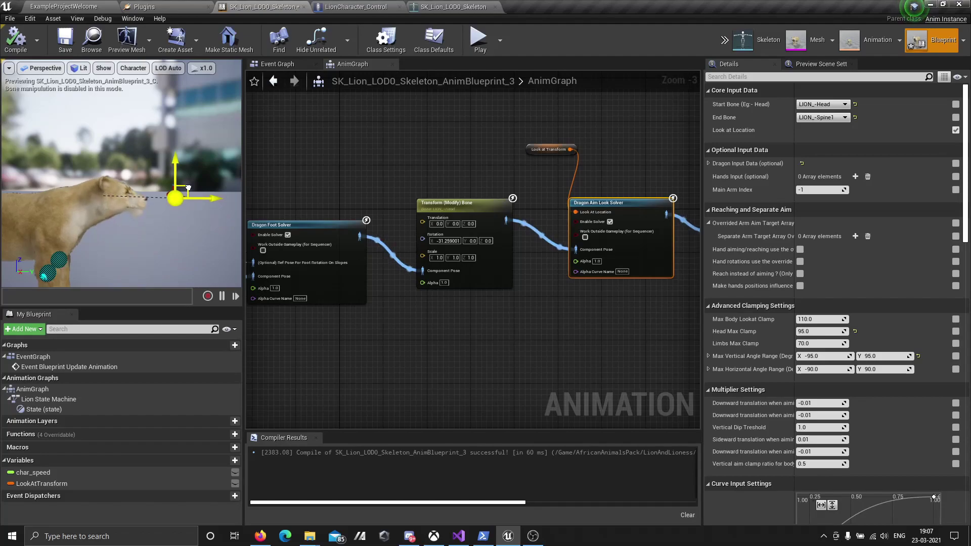
click(95, 6)
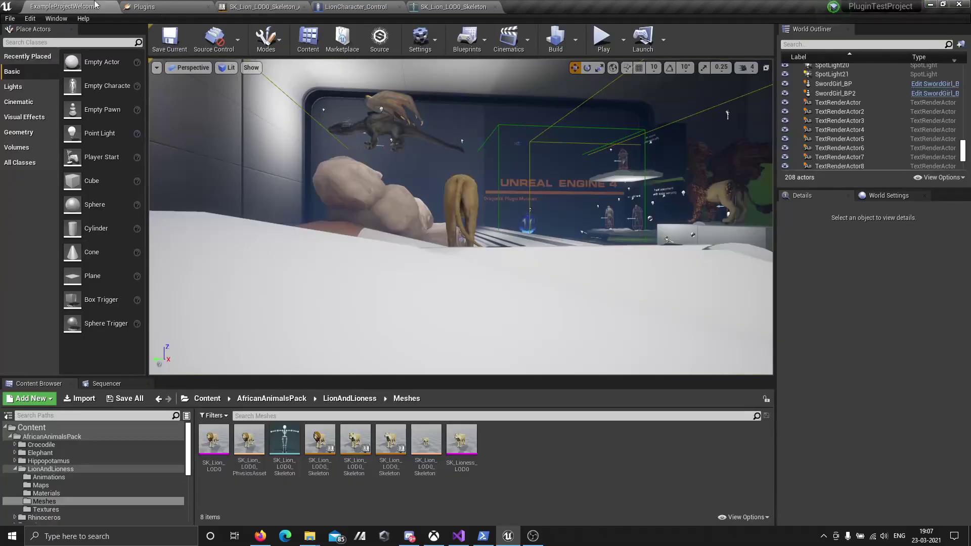
- Start a play session and eject from the player to edit the level
click(600, 39)
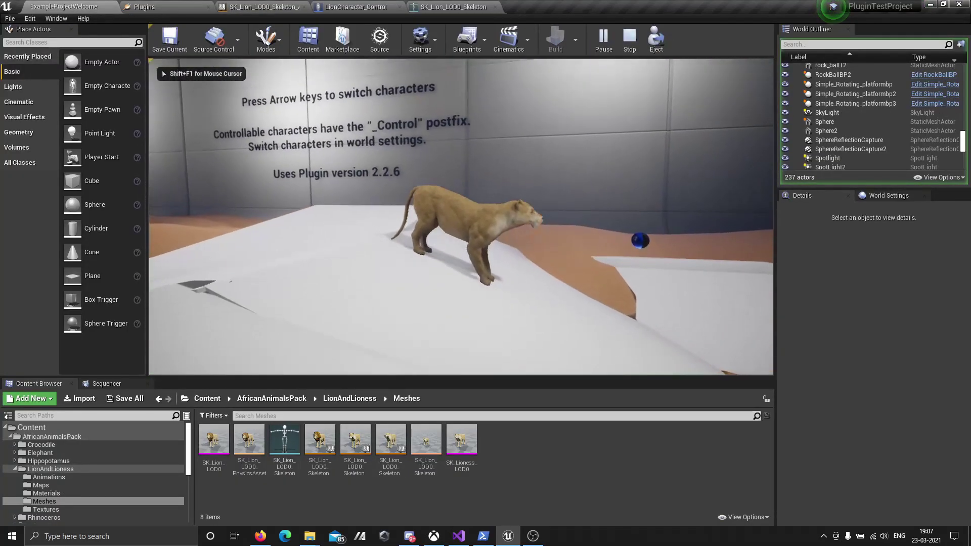
key(shift+F1)
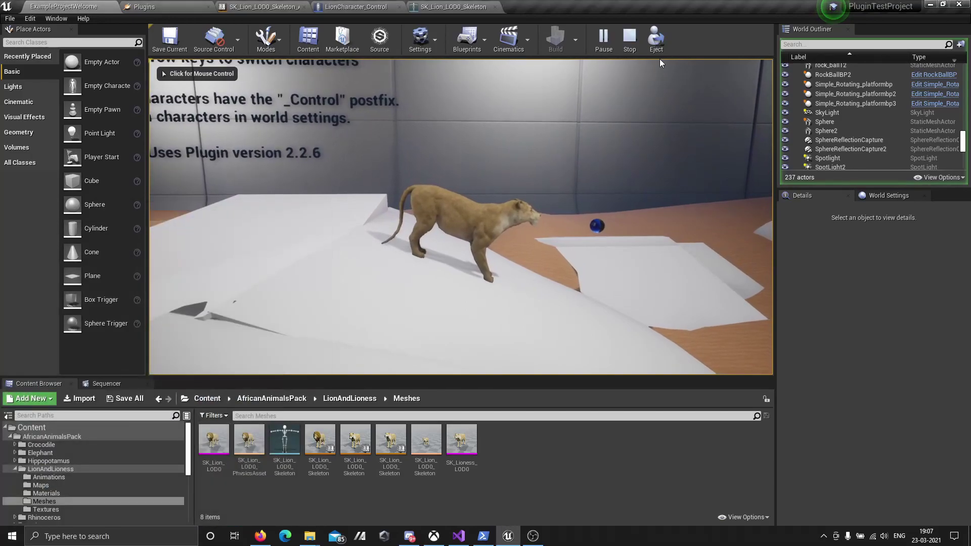
click(656, 47)
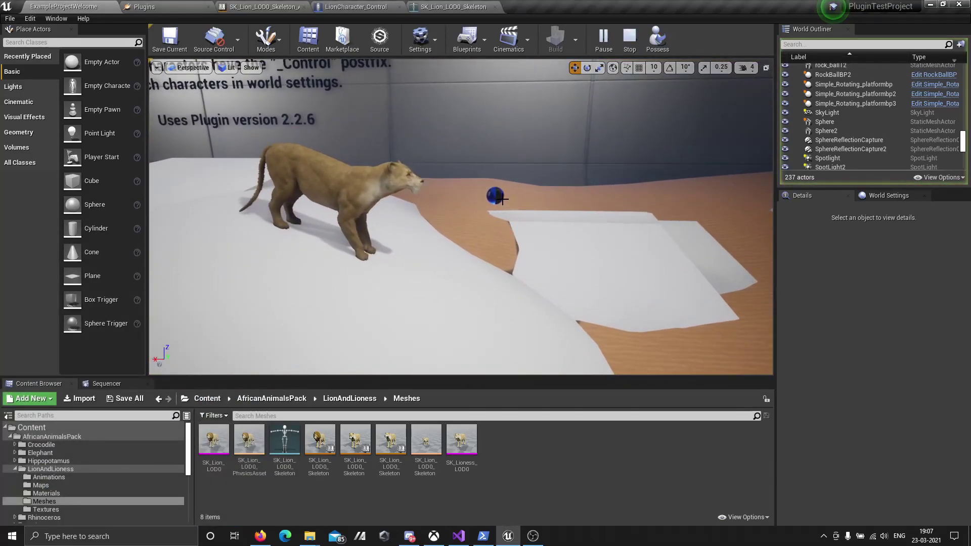
- Move the sphere in front of and to the left of the lioness, then stop play
click(495, 195)
middle_drag(430, 207, 474, 167)
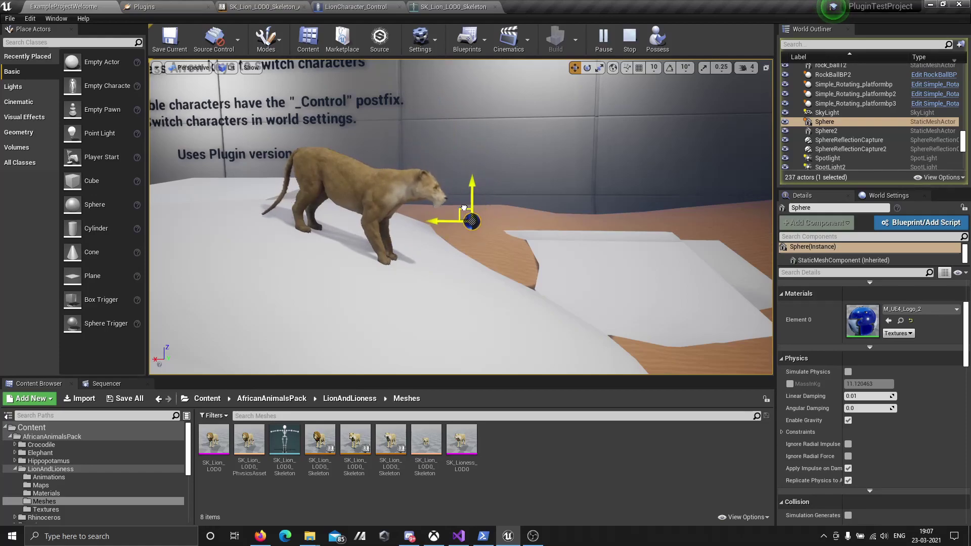
mouse_move(463, 208)
alt+mouse_down()
mouse_move(419, 198)
mouse_move(442, 241)
mouse_move(285, 92)
mouse_move(512, 287)
mouse_move(326, 240)
alt+mouse_up()
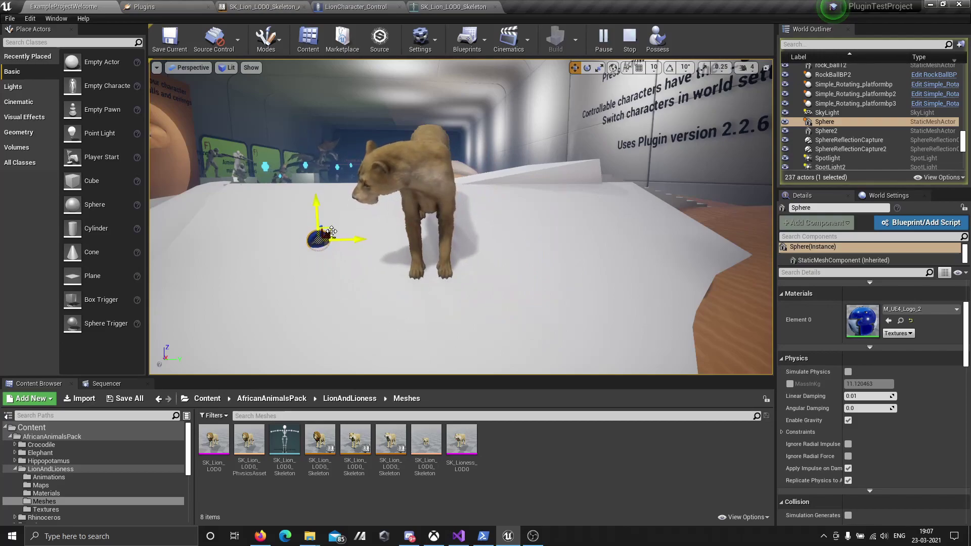
right_drag(301, 181, 308, 187)
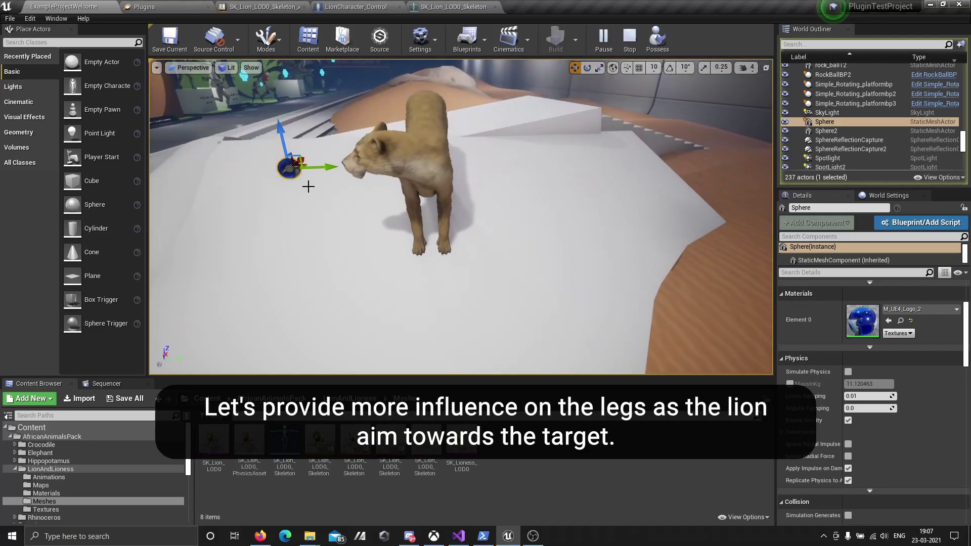
mouse_move(307, 205)
mouse_down()
mouse_move(483, 245)
mouse_move(316, 182)
mouse_up()
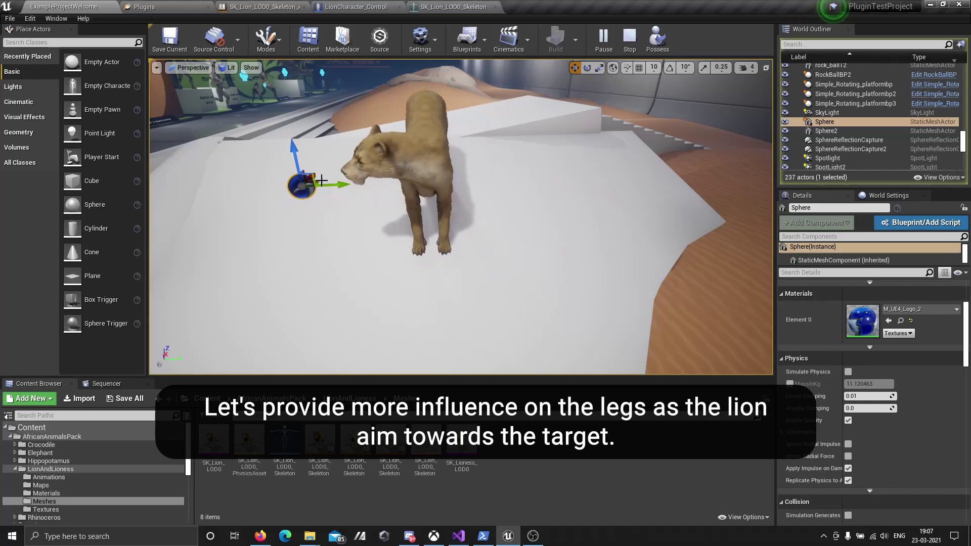
right_drag(316, 182, 354, 172)
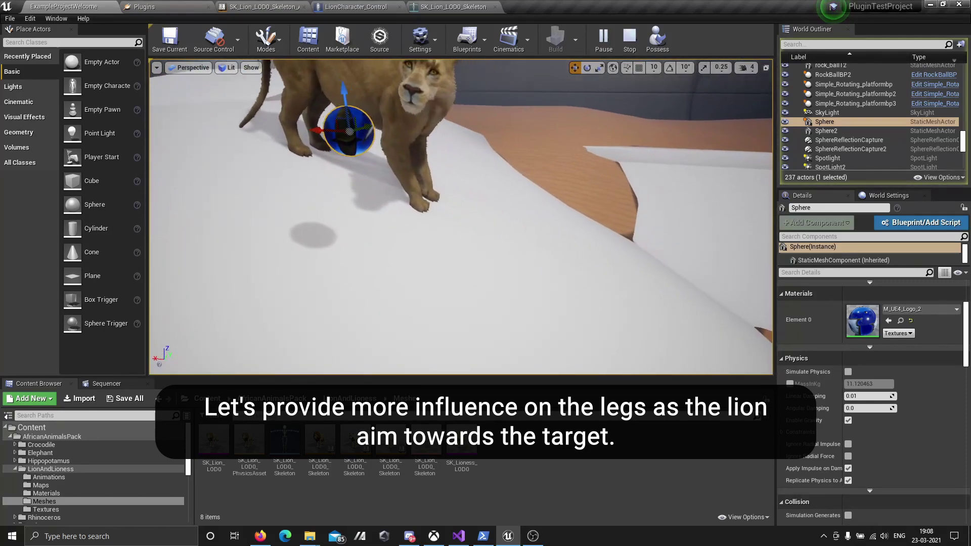
key(Escape)
- Edit the Bone Clamp Curve to barely clamp the pelvis and clamp neck bones more, then compile
click(251, 5)
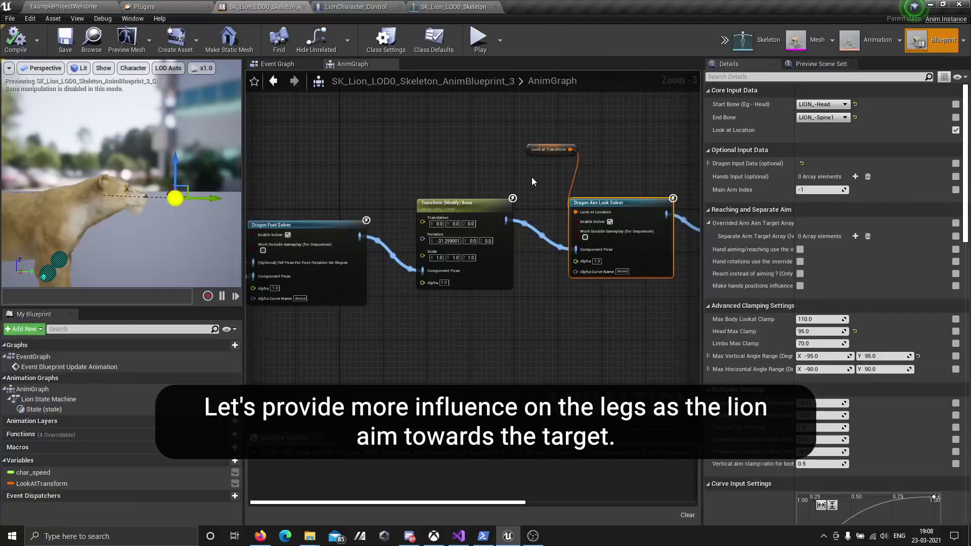
right_drag(178, 189, 187, 164)
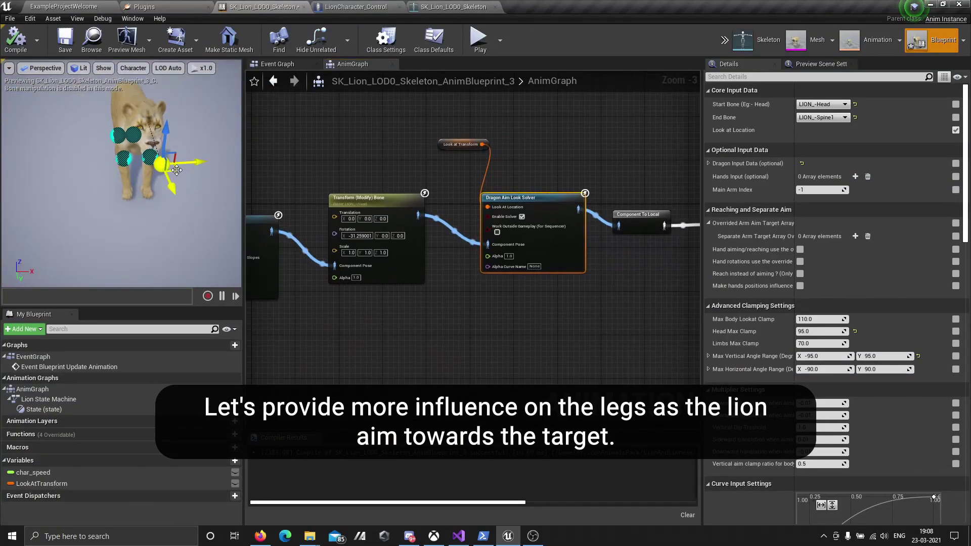
right_drag(232, 119, 182, 162)
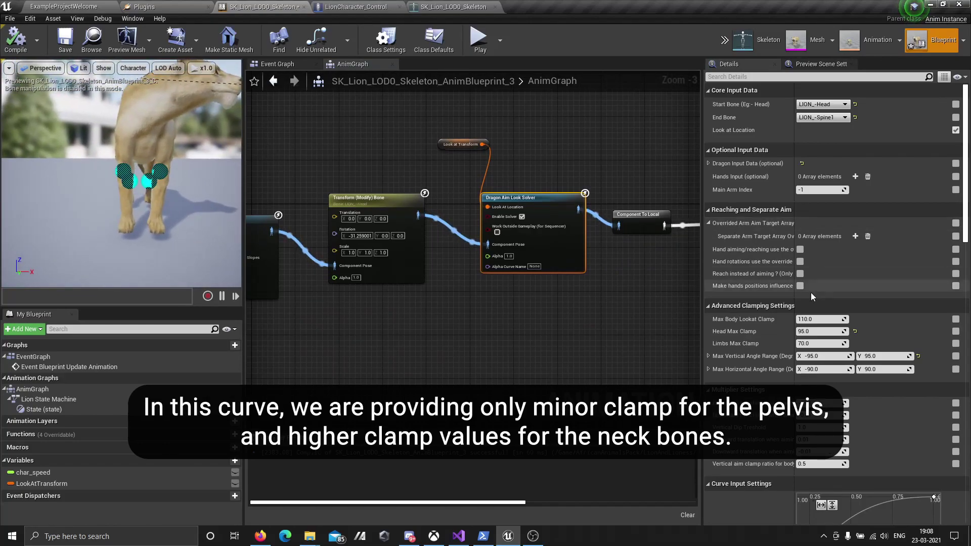
scroll(811, 292, down, 4)
scroll(776, 314, down, 3)
scroll(865, 314, down, 3)
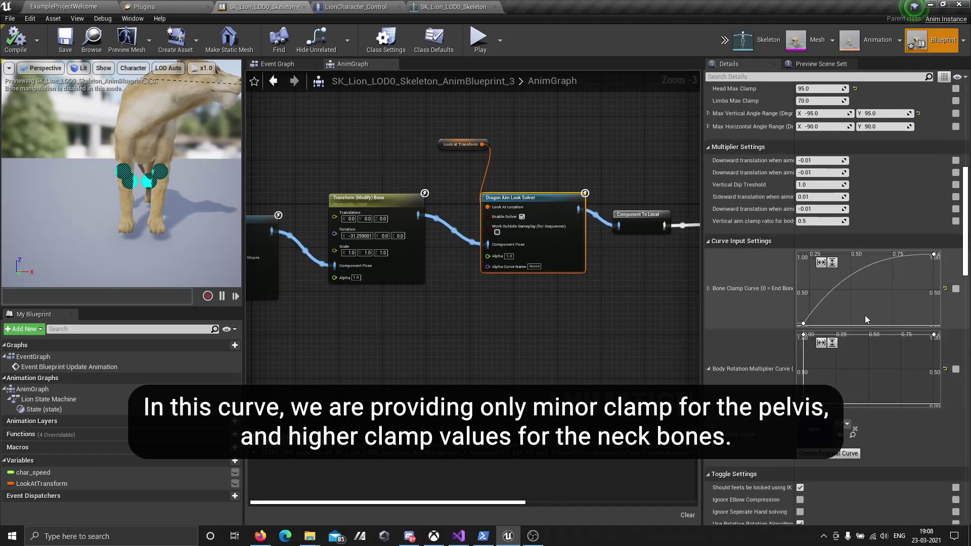
scroll(865, 315, down, 2)
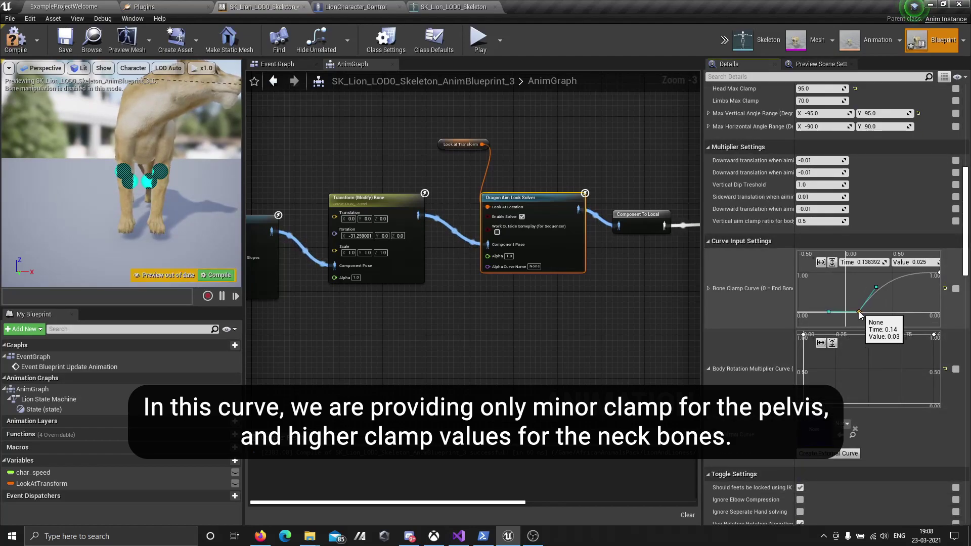
click(15, 41)
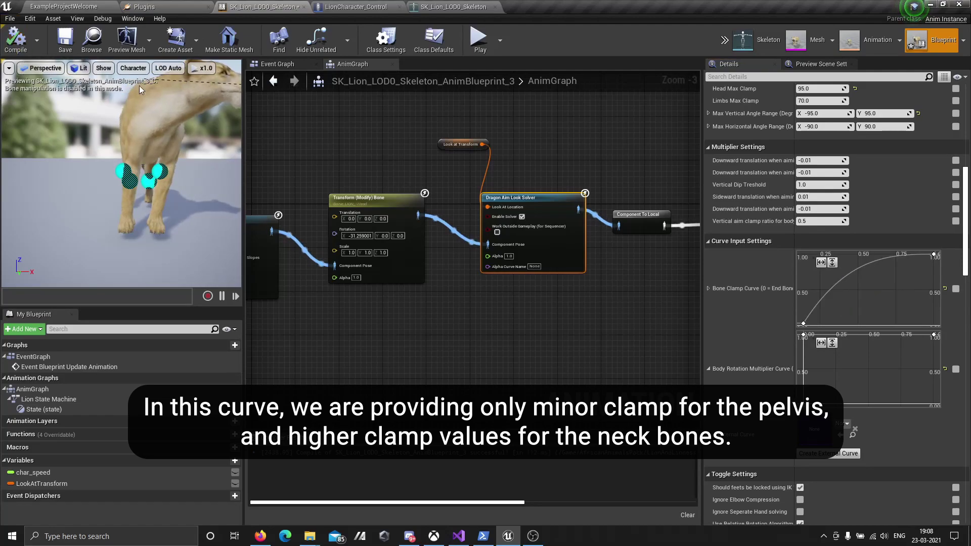
drag(192, 123, 176, 242)
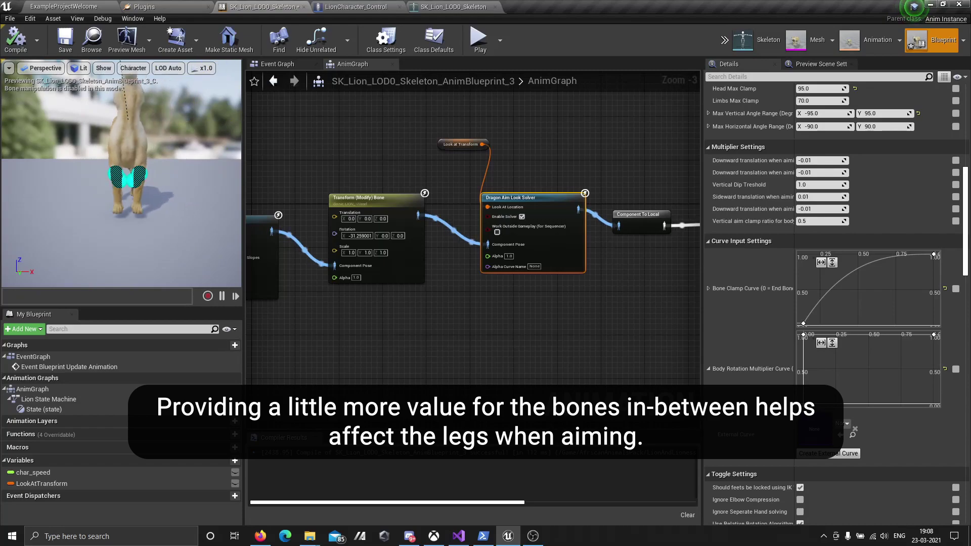
click(53, 5)
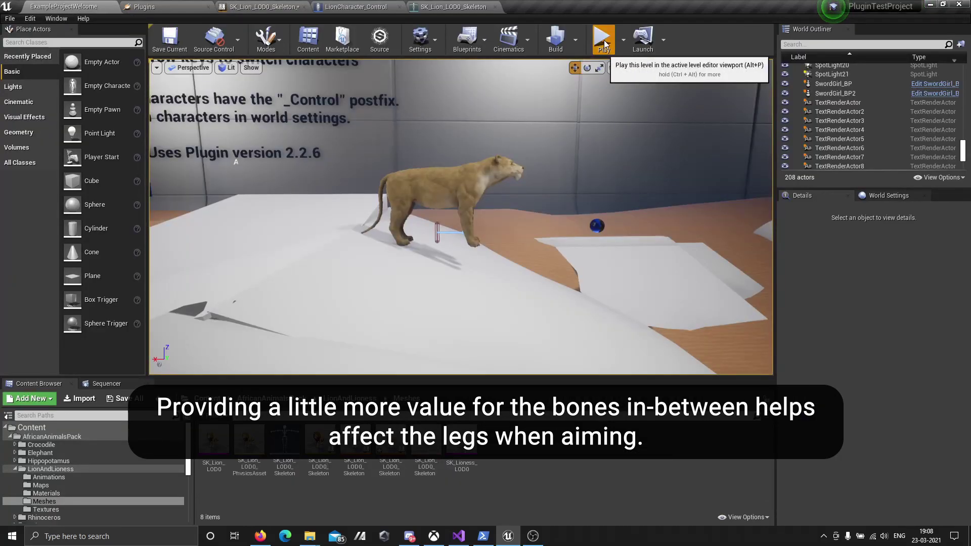
- Play the level and drag the target sphere above and around the lion to check its aiming
click(603, 38)
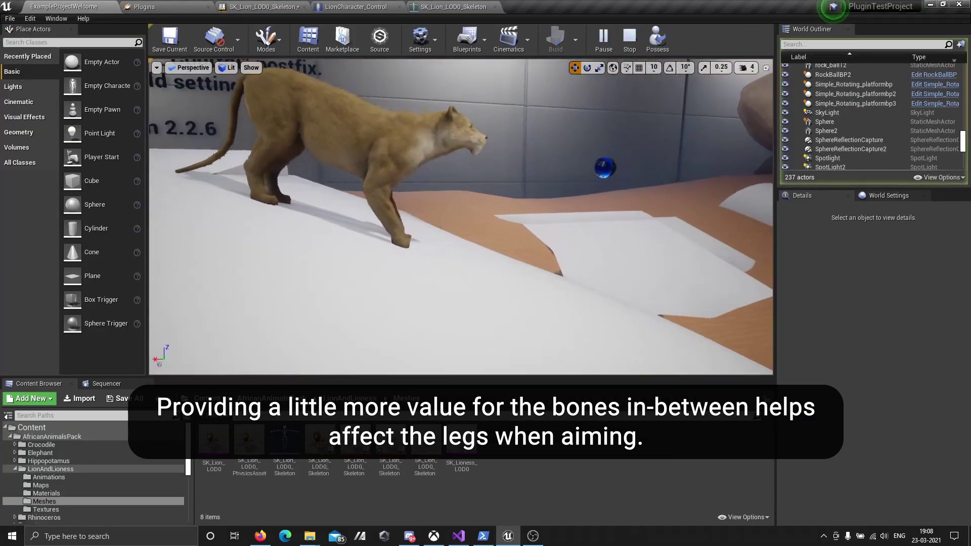
click(600, 180)
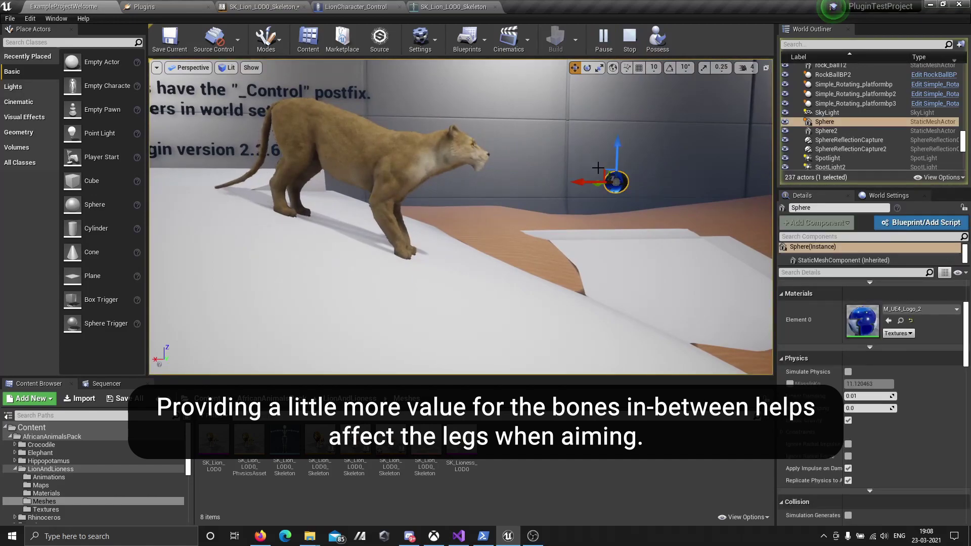
mouse_move(602, 171)
mouse_down()
mouse_move(467, 60)
mouse_move(438, 236)
mouse_up()
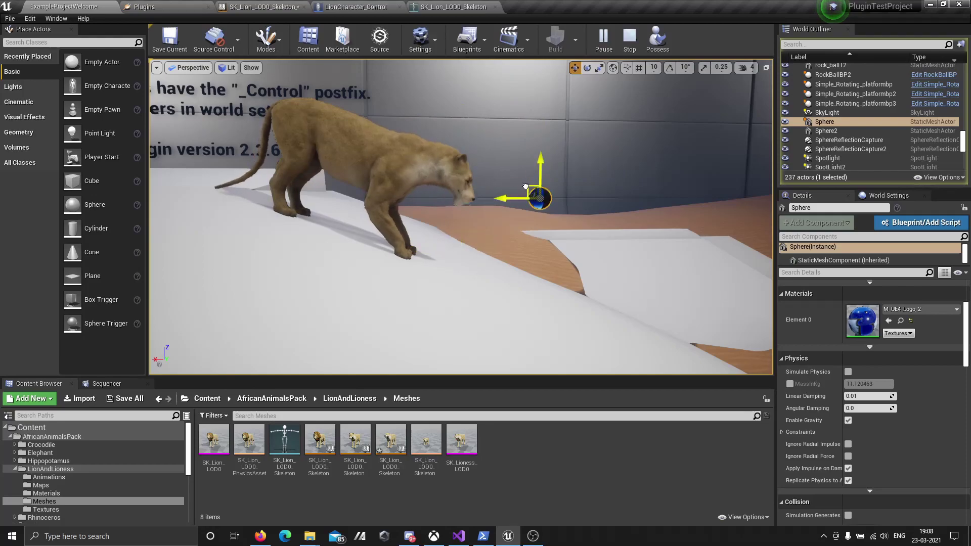
mouse_move(526, 187)
mouse_down()
mouse_move(468, 59)
mouse_move(455, 60)
mouse_move(498, 200)
mouse_move(529, 99)
mouse_move(485, 70)
mouse_move(499, 91)
mouse_move(629, 112)
mouse_move(402, 73)
mouse_up()
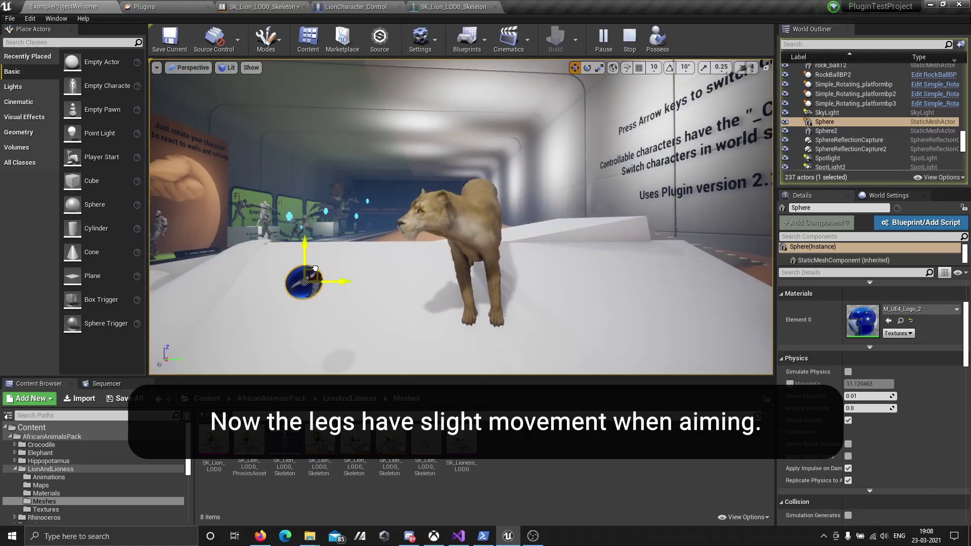
mouse_move(315, 268)
mouse_down()
mouse_move(626, 239)
mouse_move(505, 290)
mouse_move(368, 135)
mouse_move(392, 274)
mouse_move(603, 205)
mouse_move(535, 143)
mouse_up()
mouse_move(564, 178)
mouse_down()
mouse_move(505, 200)
mouse_move(464, 180)
mouse_up()
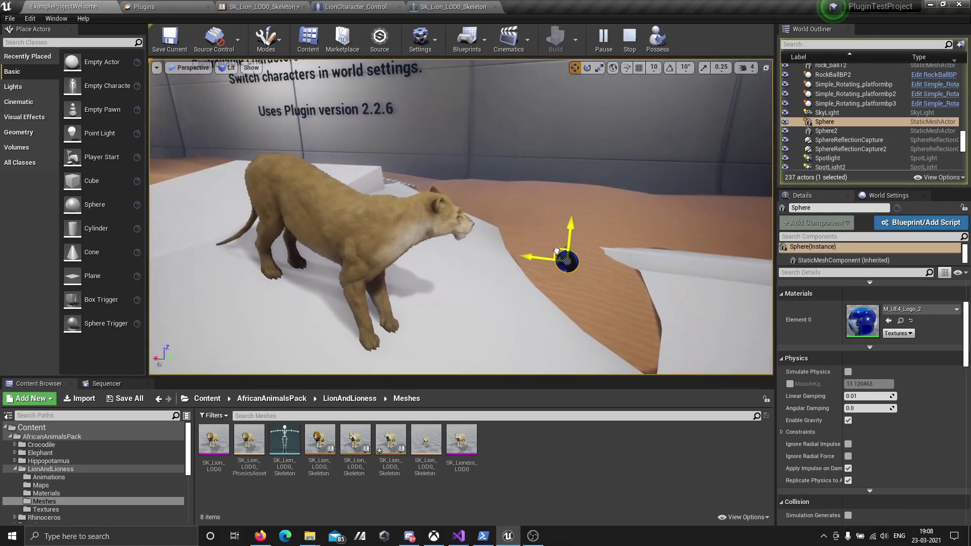
mouse_move(562, 271)
mouse_down()
mouse_move(502, 340)
mouse_move(529, 269)
mouse_move(413, 80)
mouse_move(396, 79)
mouse_up()
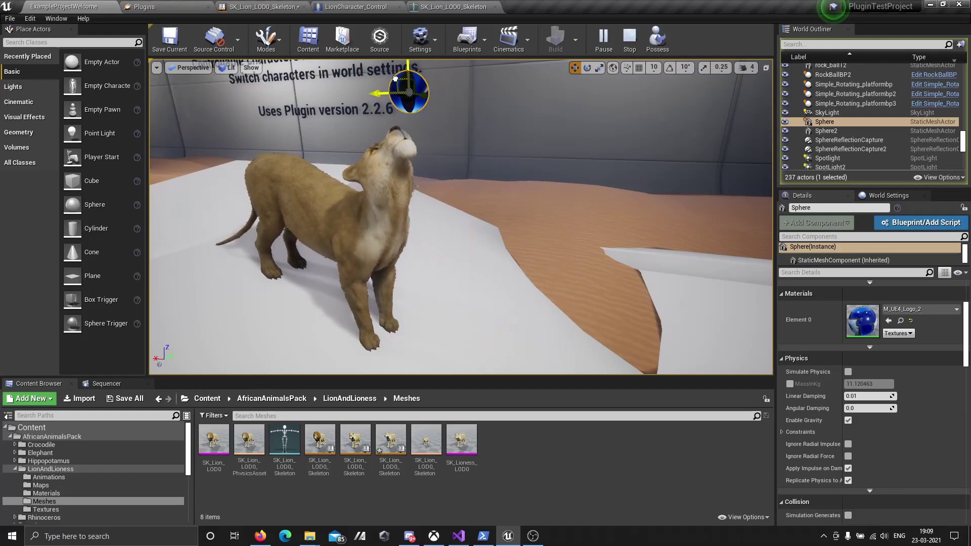
mouse_move(468, 199)
mouse_down()
mouse_move(307, 138)
mouse_move(409, 96)
mouse_up()
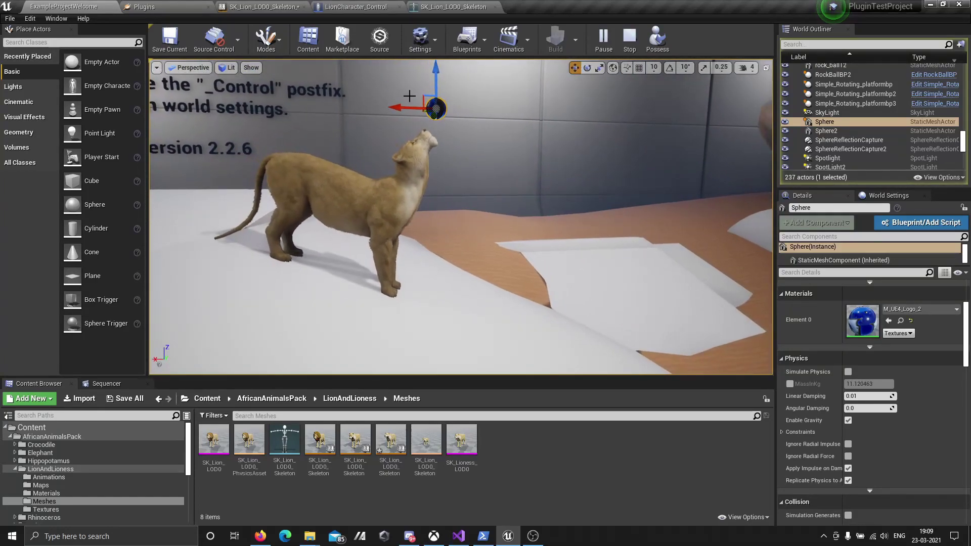
drag(485, 165, 429, 268)
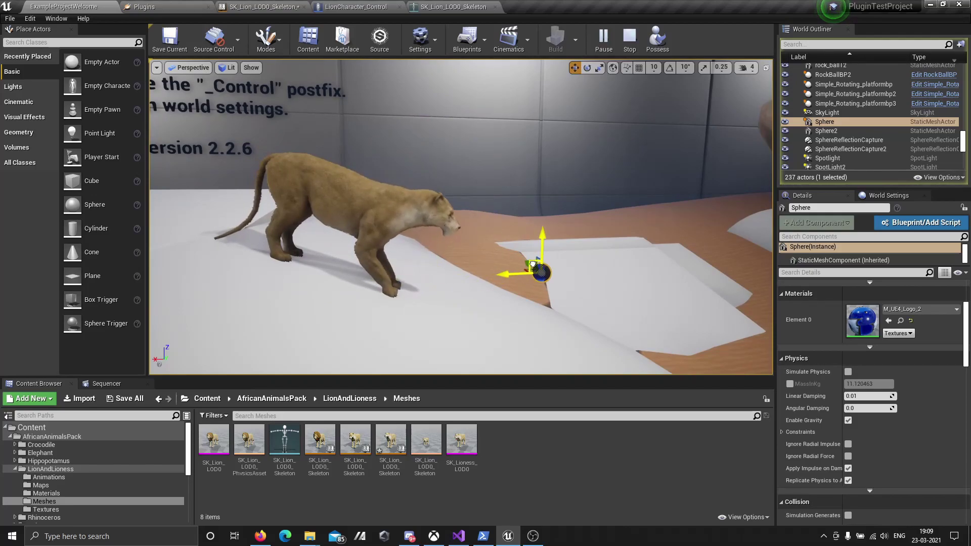
- Possess the lion and walk it forward with W to test the aiming
click(657, 40)
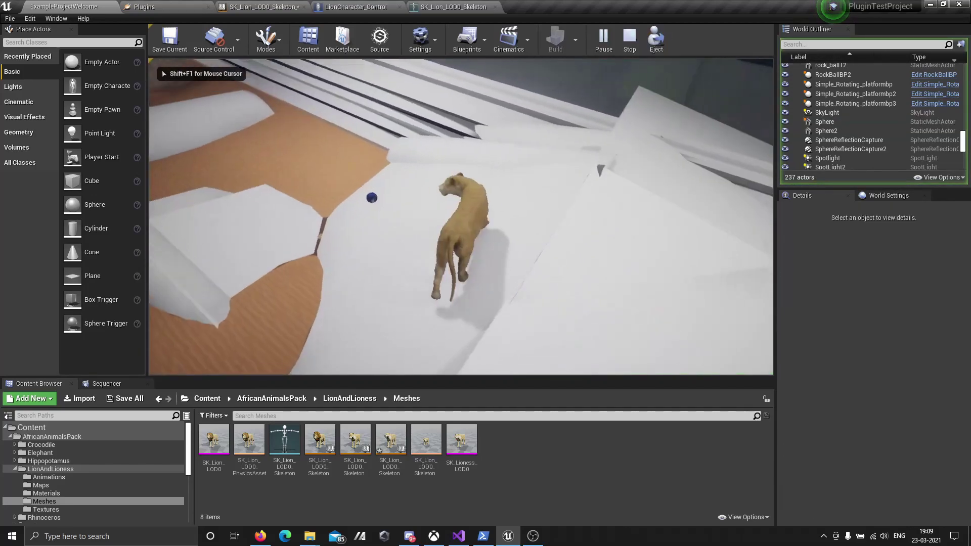
key(w)
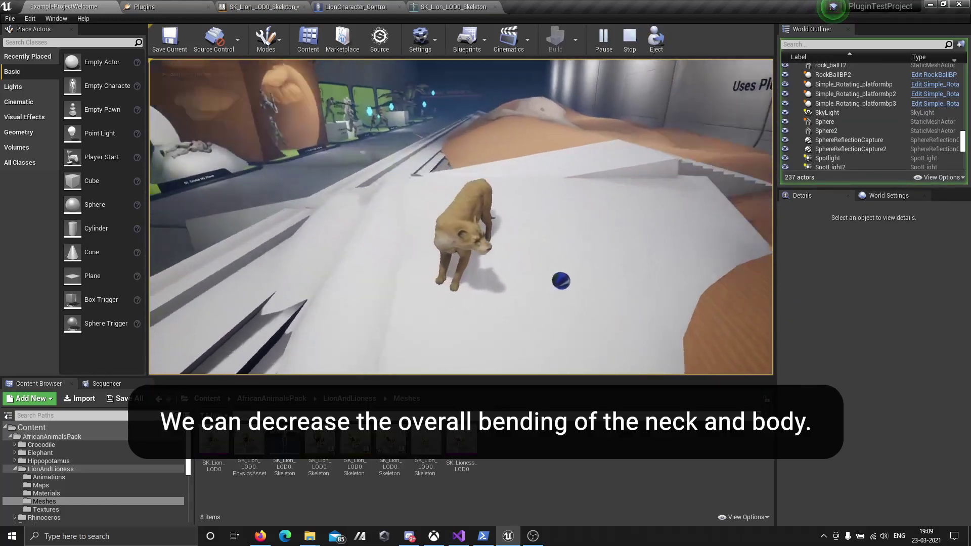
click(265, 7)
- Lower Max Body Lookat Clamp from 80 to 70 and test the head against the look-at target
scroll(760, 198, up, 2)
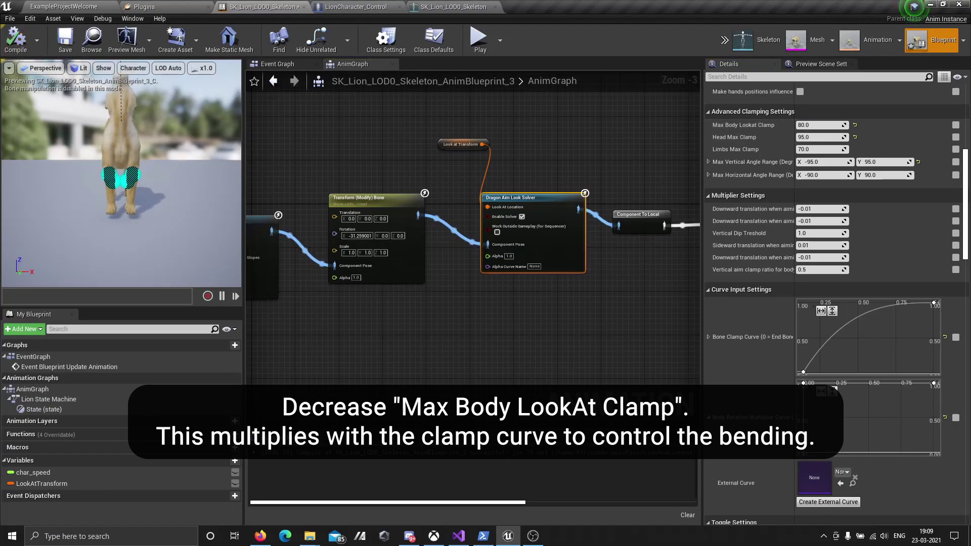
drag(121, 202, 163, 201)
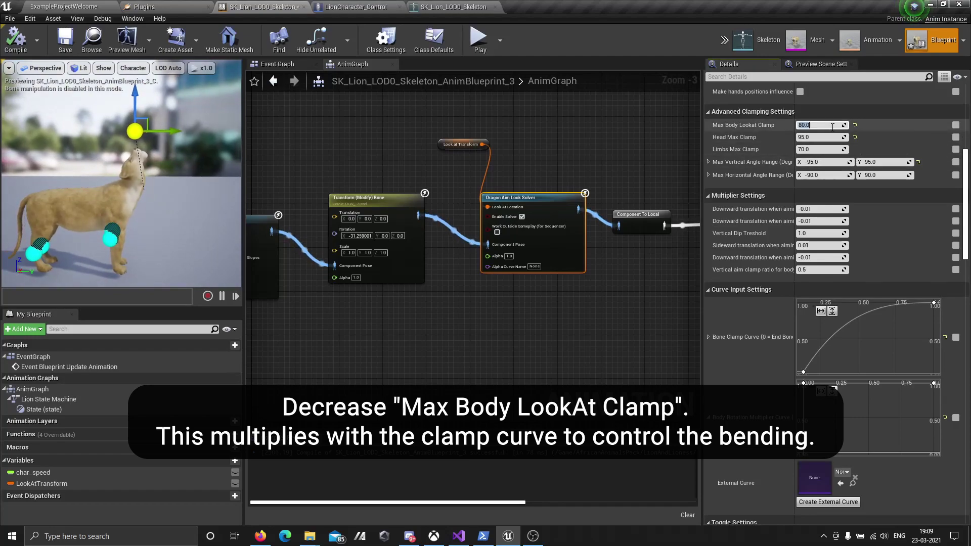
text(70)
key(Return)
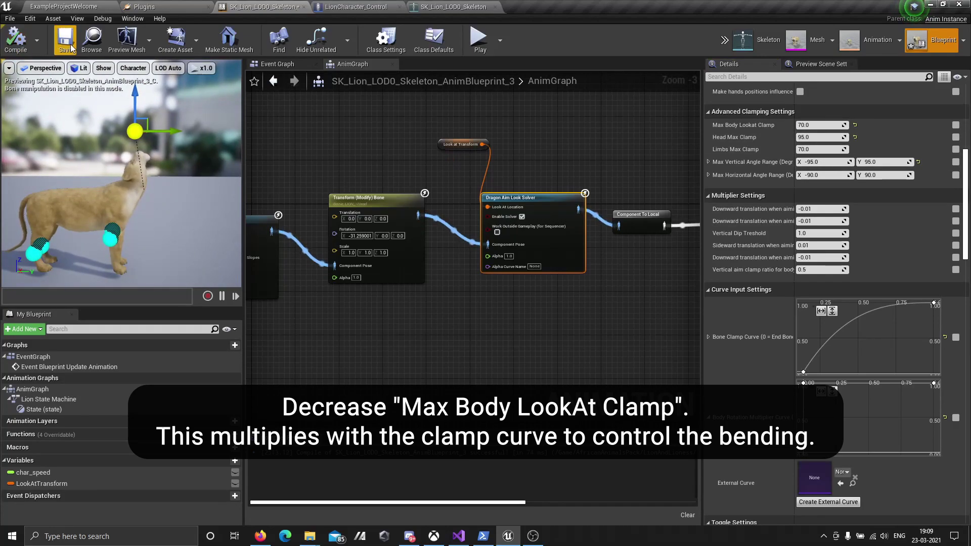
drag(211, 149, 183, 241)
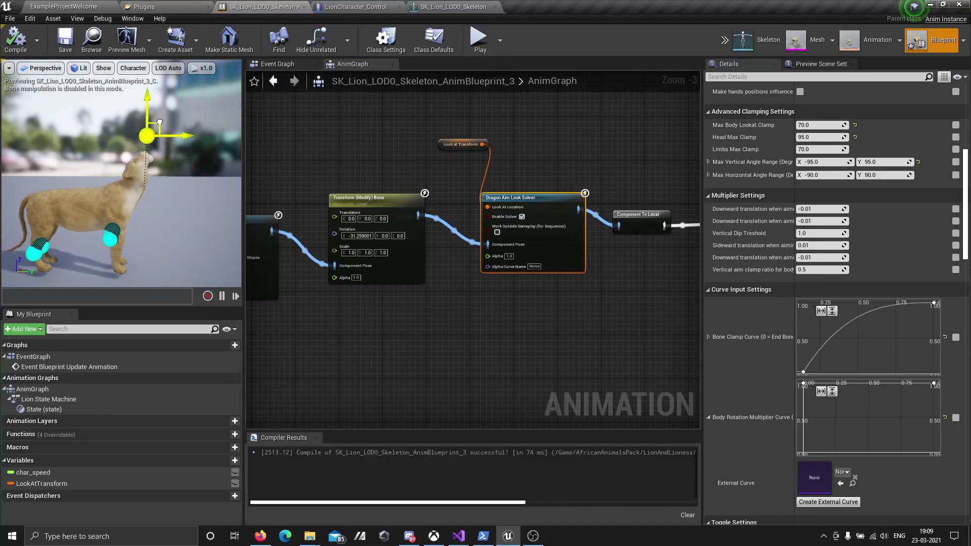
click(65, 5)
- Play the level, eject to a free editor camera and select the target sphere
click(600, 41)
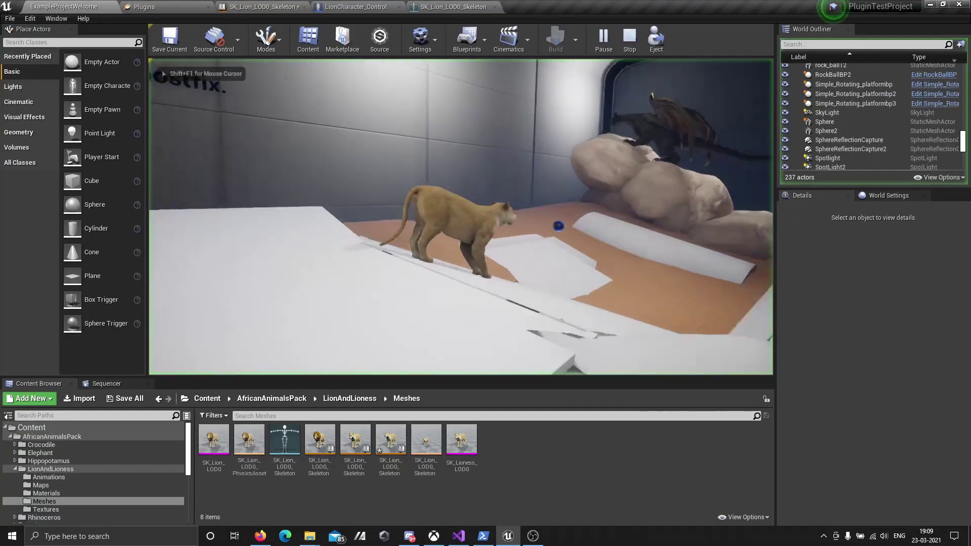
key(shift+F1)
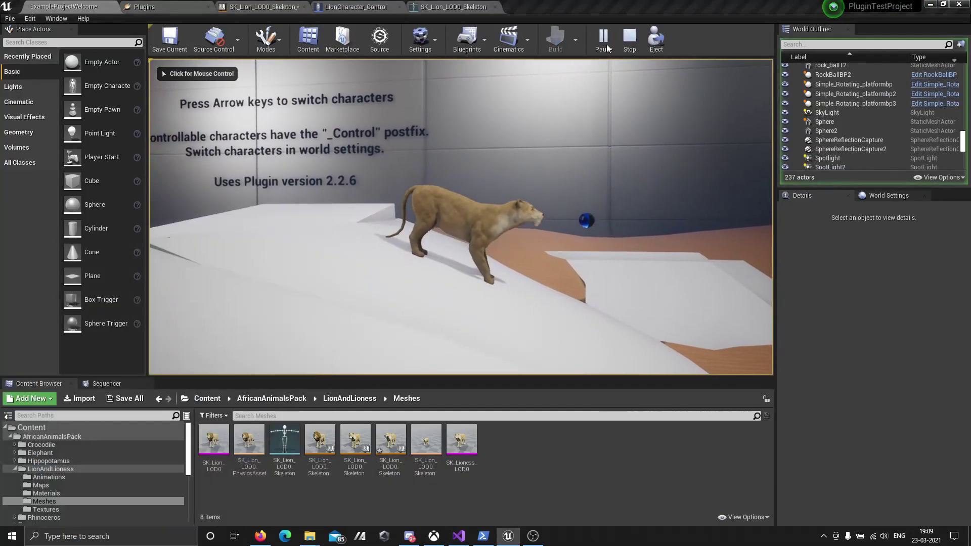
click(655, 41)
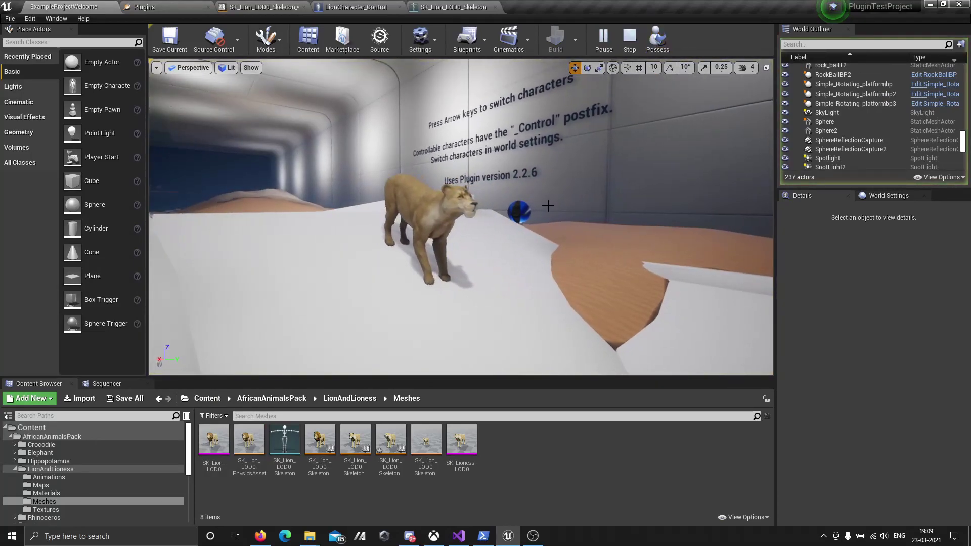
click(518, 210)
right_drag(580, 199, 579, 200)
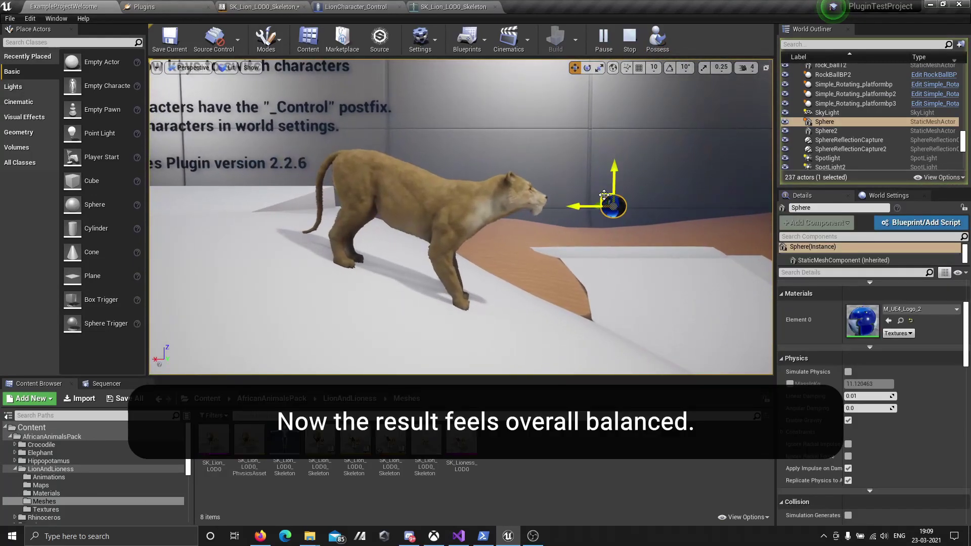
- Move the sphere above, below, left of and in front of the lion to check its turning
mouse_move(604, 195)
mouse_down()
mouse_move(532, 86)
mouse_move(485, 272)
mouse_up()
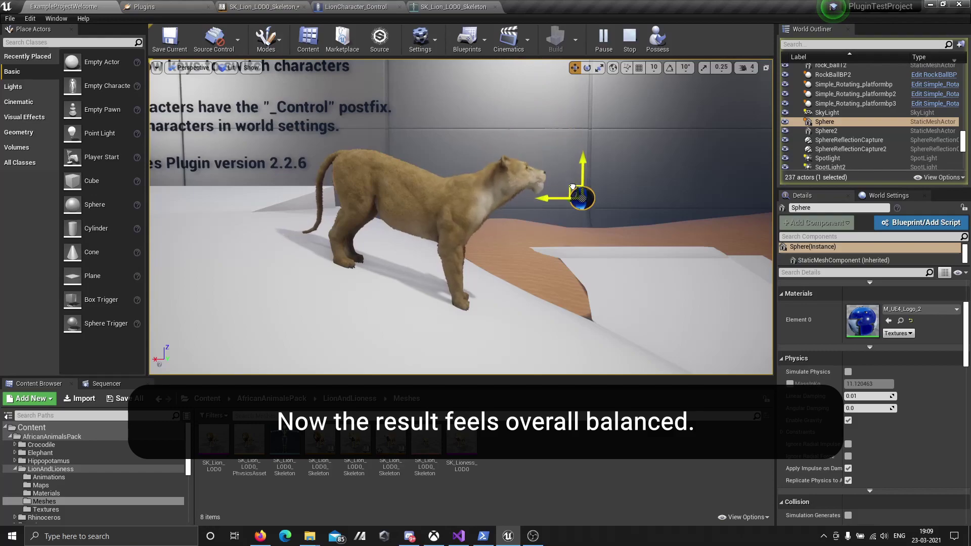
drag(572, 207, 508, 97)
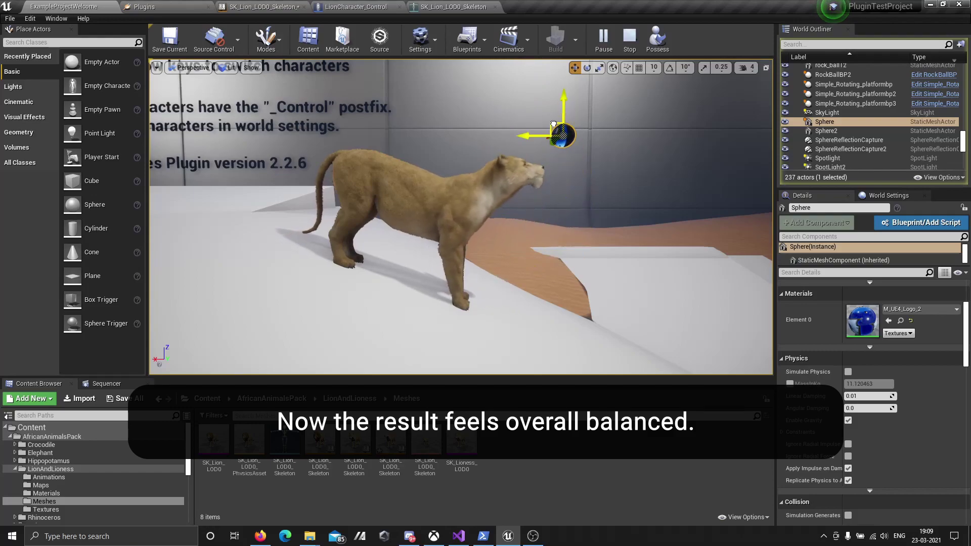
drag(554, 162, 481, 268)
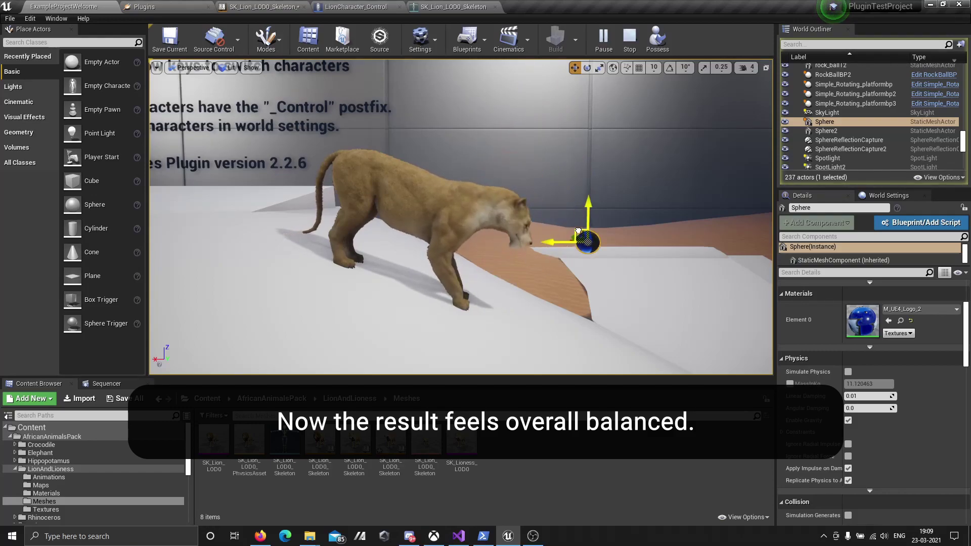
mouse_move(578, 231)
mouse_down()
mouse_move(551, 100)
mouse_move(557, 153)
mouse_up()
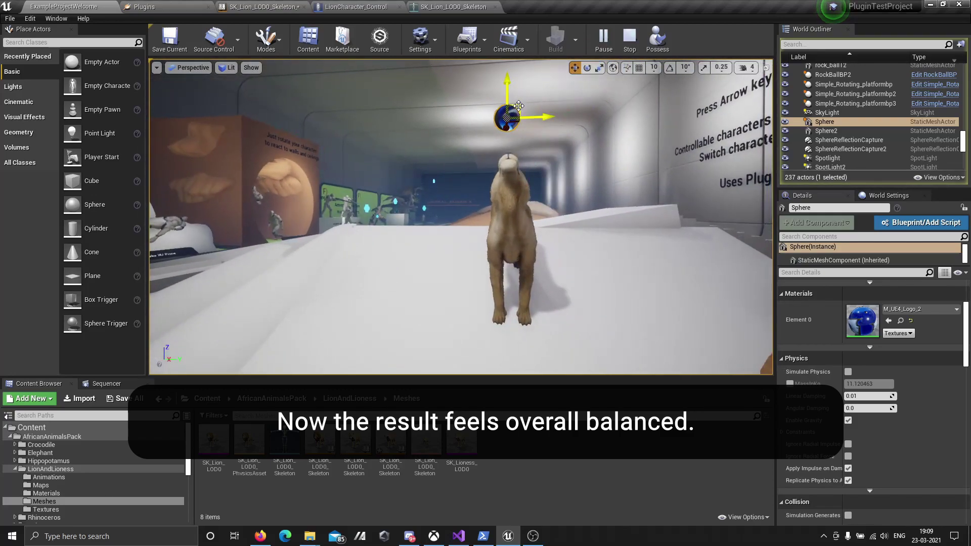
mouse_move(576, 105)
mouse_down()
mouse_move(634, 230)
mouse_move(524, 97)
mouse_move(386, 161)
mouse_move(418, 318)
mouse_move(527, 310)
mouse_move(609, 242)
mouse_move(627, 201)
mouse_move(559, 100)
mouse_move(396, 160)
mouse_move(372, 256)
mouse_up()
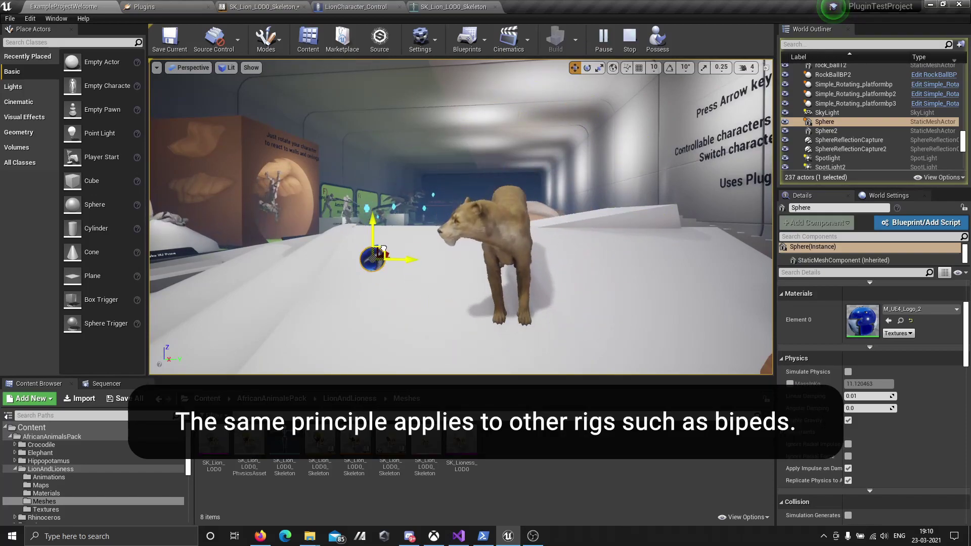
right_drag(382, 249, 367, 213)
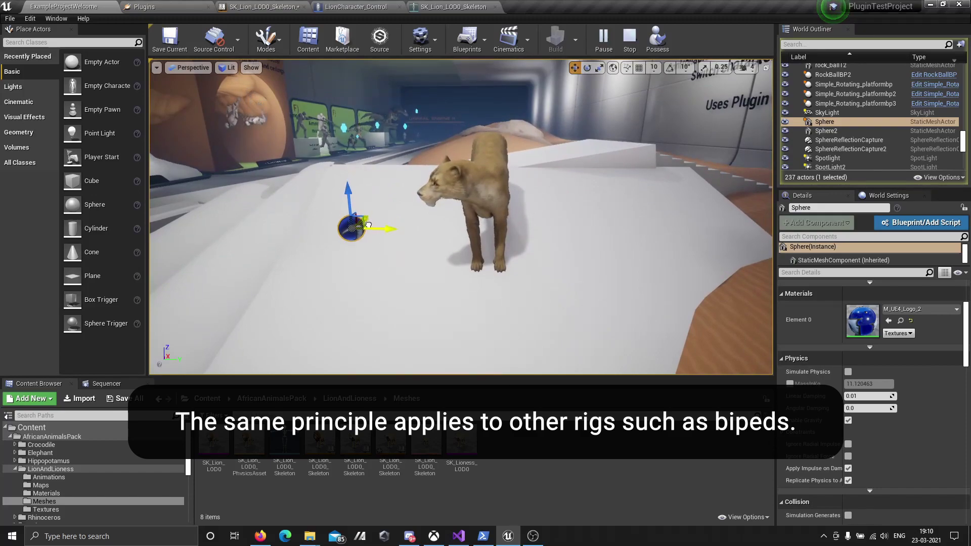
mouse_move(369, 224)
mouse_down()
mouse_move(542, 259)
mouse_move(627, 195)
mouse_move(602, 191)
mouse_move(502, 249)
mouse_move(400, 206)
mouse_move(499, 320)
mouse_move(599, 213)
mouse_move(580, 98)
mouse_move(520, 70)
mouse_move(472, 78)
mouse_up()
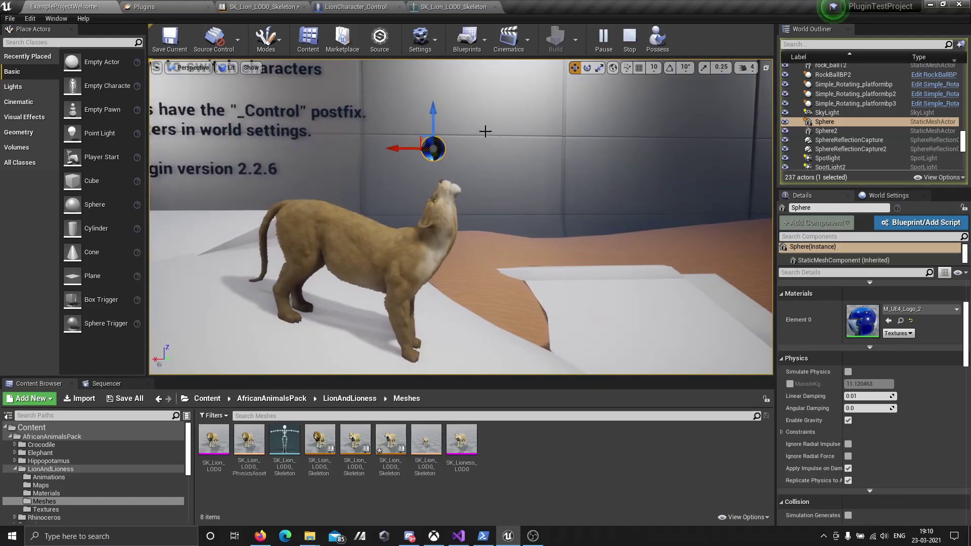
drag(491, 175, 497, 296)
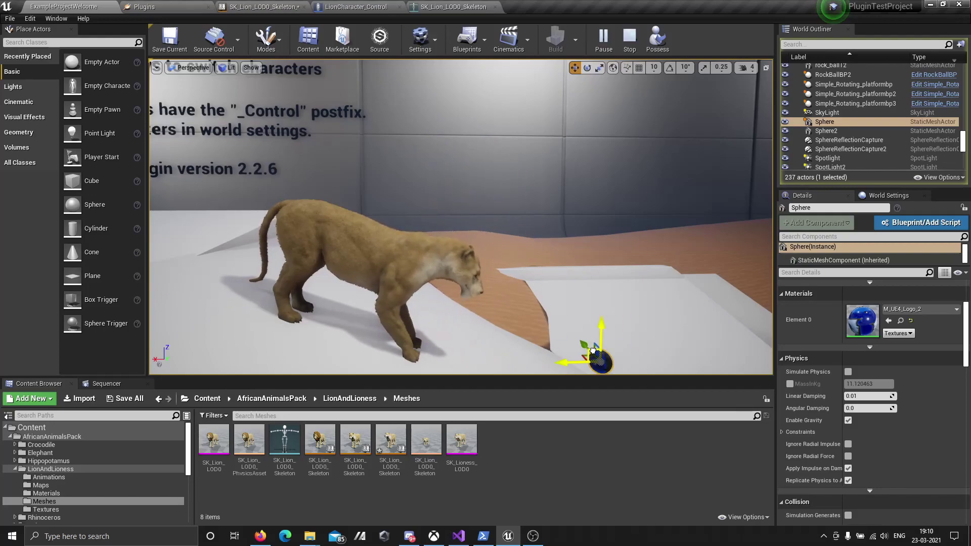
mouse_move(593, 351)
mouse_down()
mouse_move(700, 296)
mouse_move(692, 151)
mouse_up()
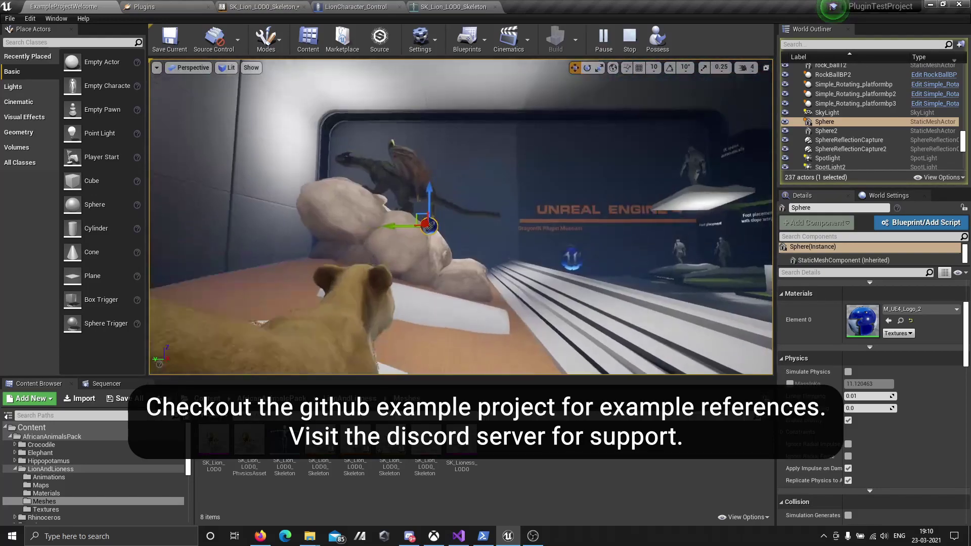
- Raise the sphere up by the rocks and dragon statue so the lion aims toward it
mouse_move(429, 226)
mouse_down()
mouse_move(477, 175)
mouse_move(688, 186)
mouse_move(558, 190)
mouse_move(380, 229)
mouse_move(291, 321)
mouse_up()
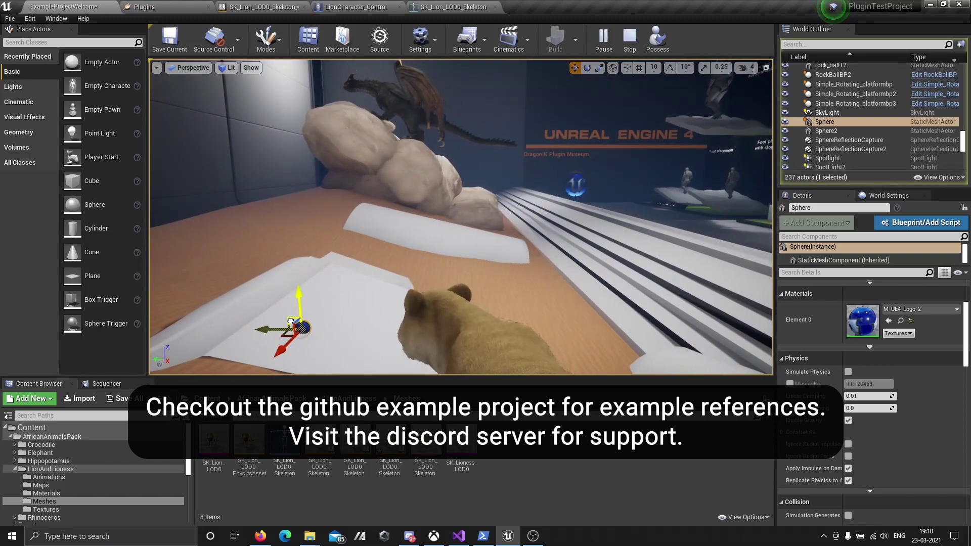
mouse_move(325, 198)
mouse_down()
mouse_move(455, 119)
mouse_move(693, 238)
mouse_move(693, 347)
mouse_move(445, 365)
mouse_move(288, 215)
mouse_up()
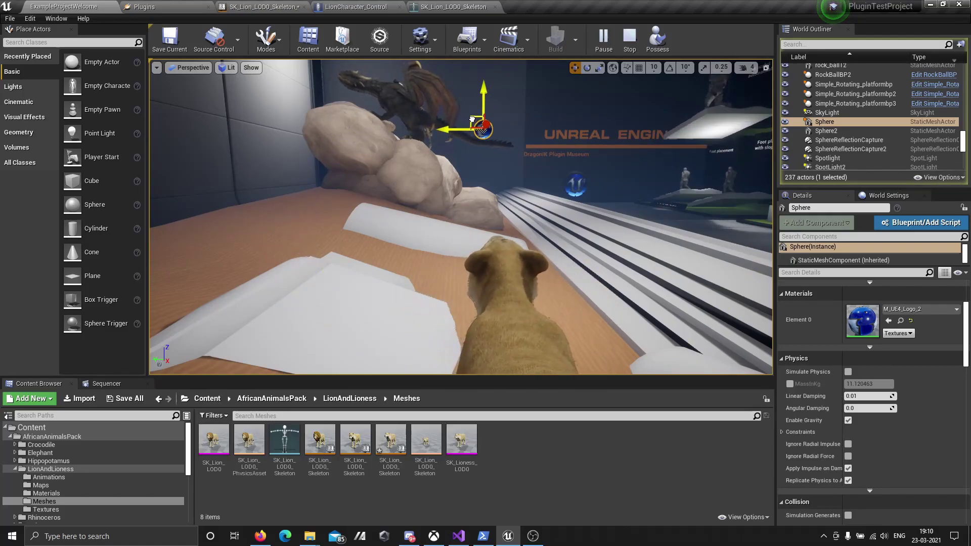